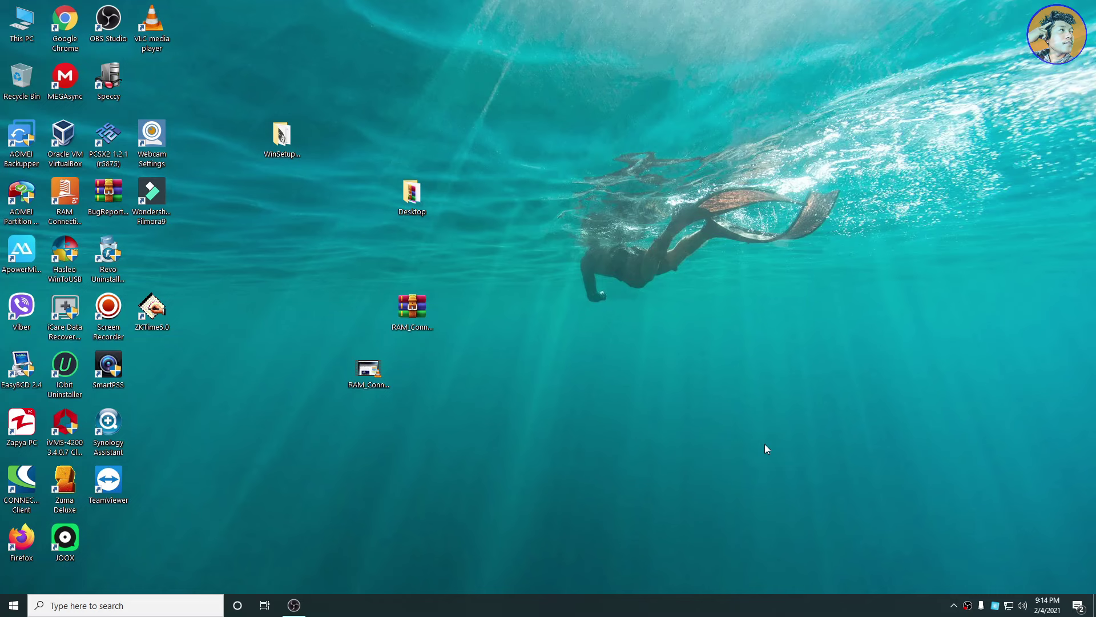
# Refresh the desktop twice from its right-click menu
pyautogui.rightClick(569, 239)
pyautogui.click(595, 274)
pyautogui.rightClick(549, 246)
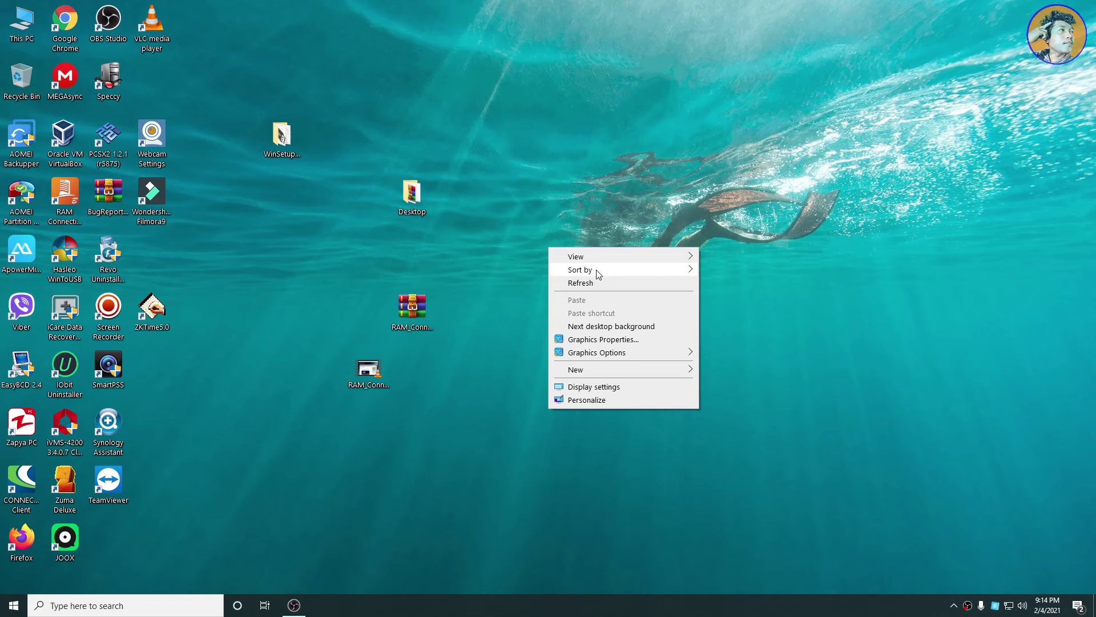
pyautogui.click(595, 273)
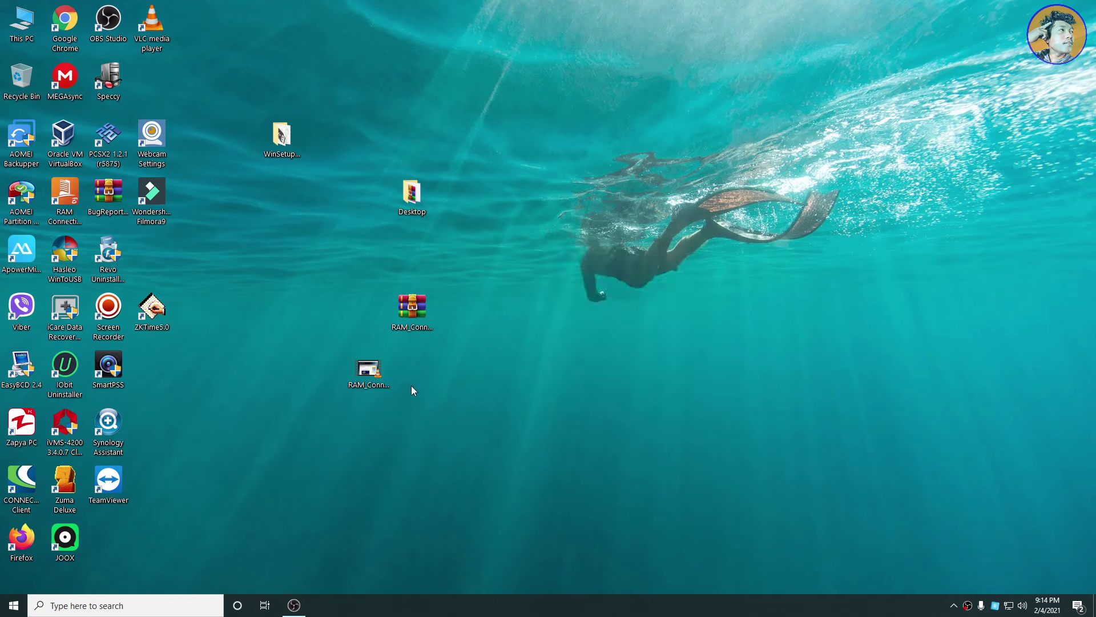
pyautogui.doubleClick(22, 542)
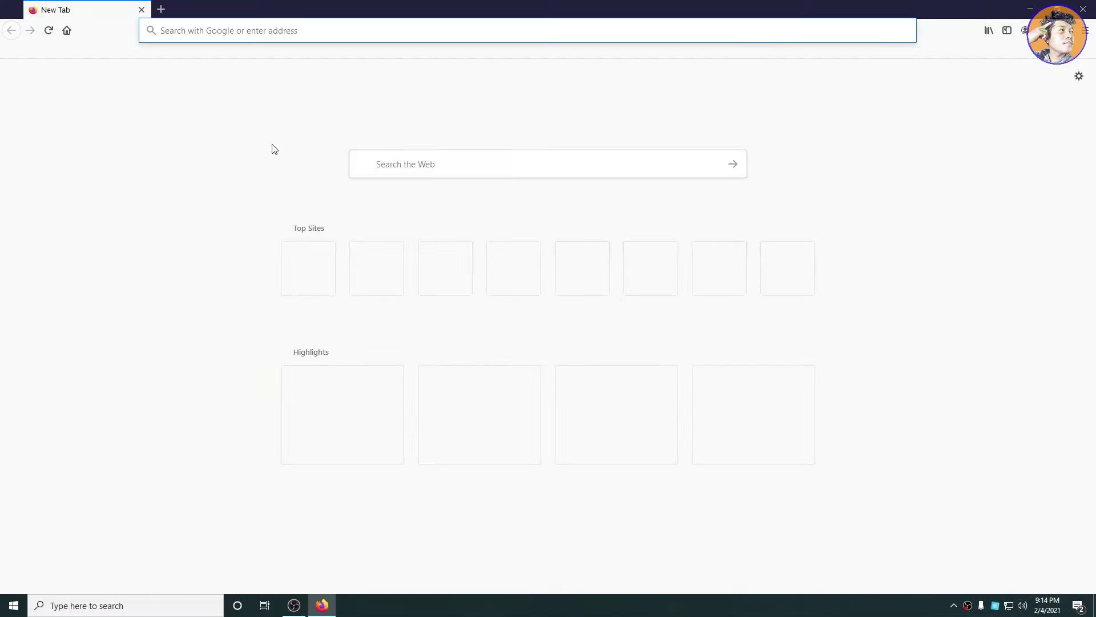
pyautogui.write('my ip')
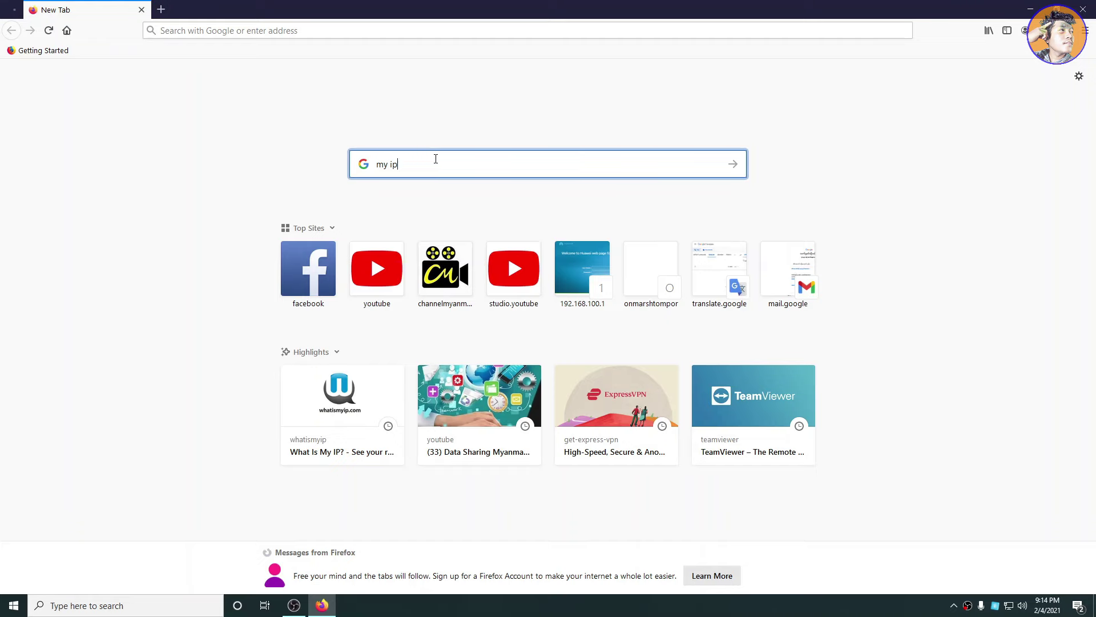
pyautogui.press('Return')
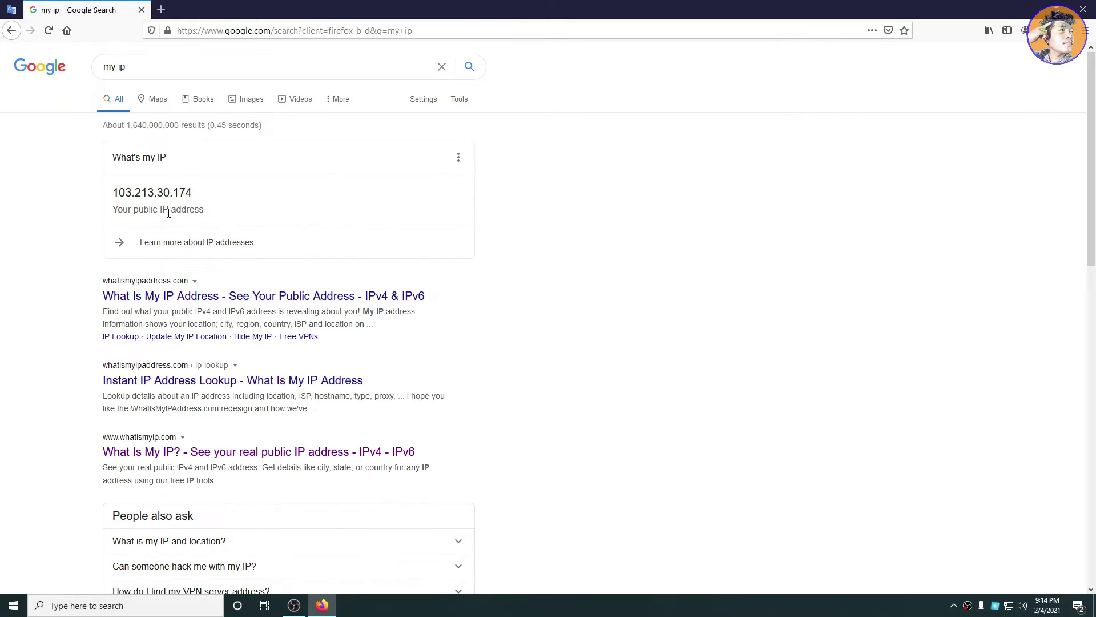
pyautogui.moveTo(192, 192); pyautogui.dragTo(113, 157)
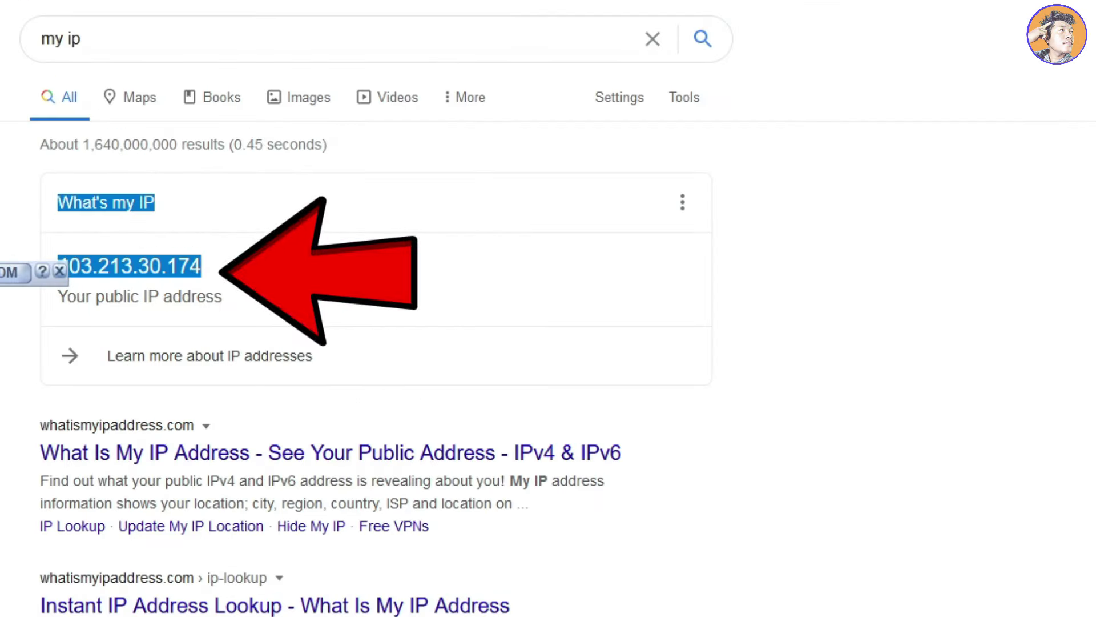
pyautogui.click(300, 197)
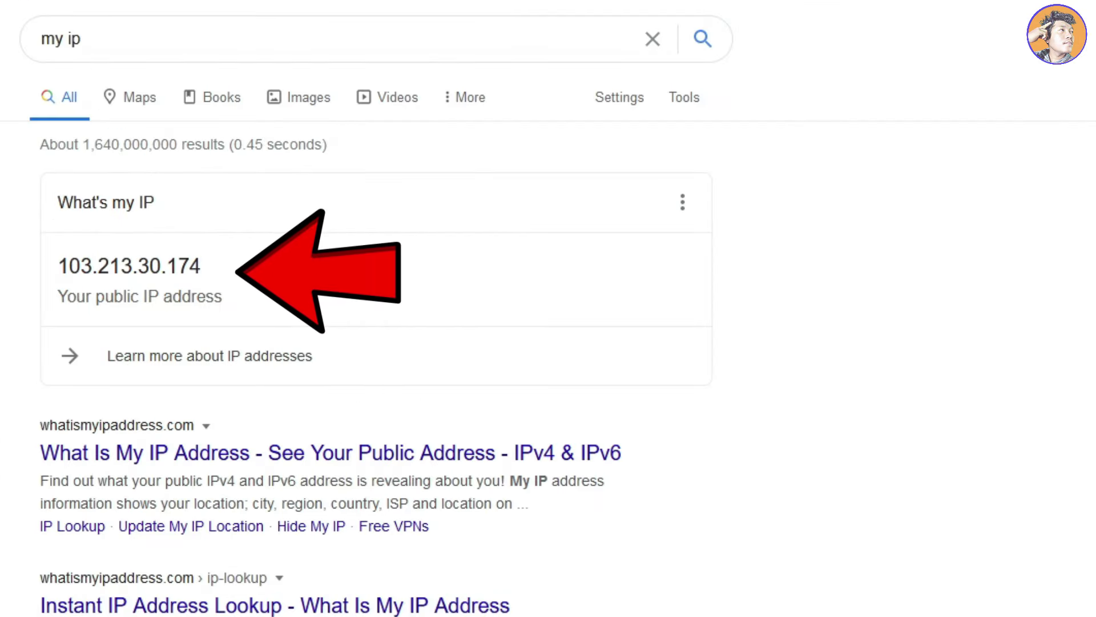
pyautogui.moveTo(202, 266); pyautogui.dragTo(58, 202)
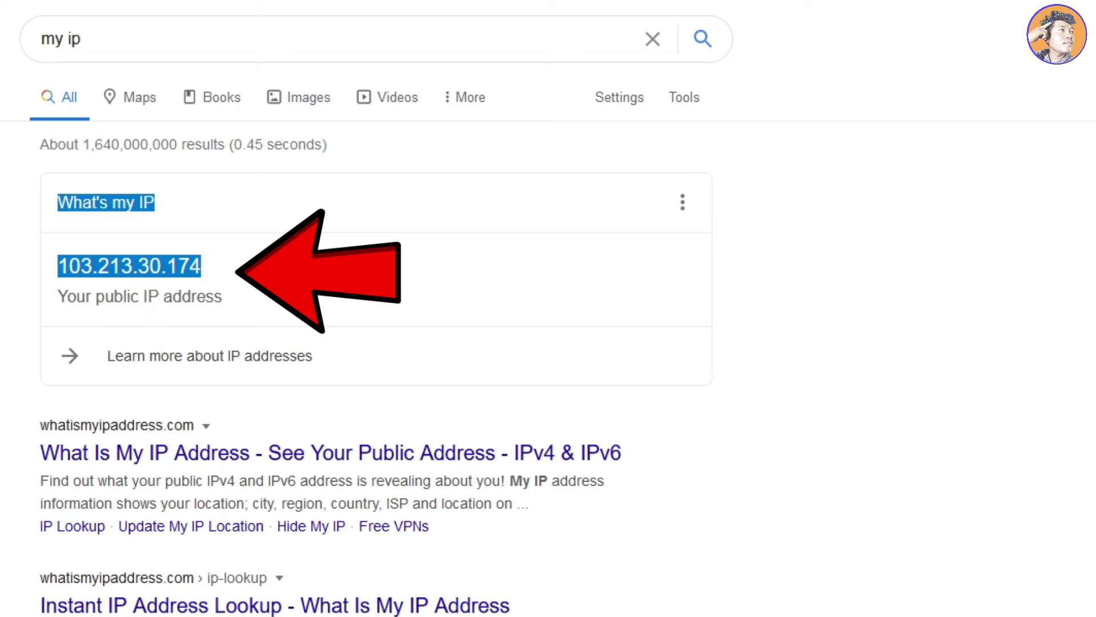
pyautogui.click(249, 288)
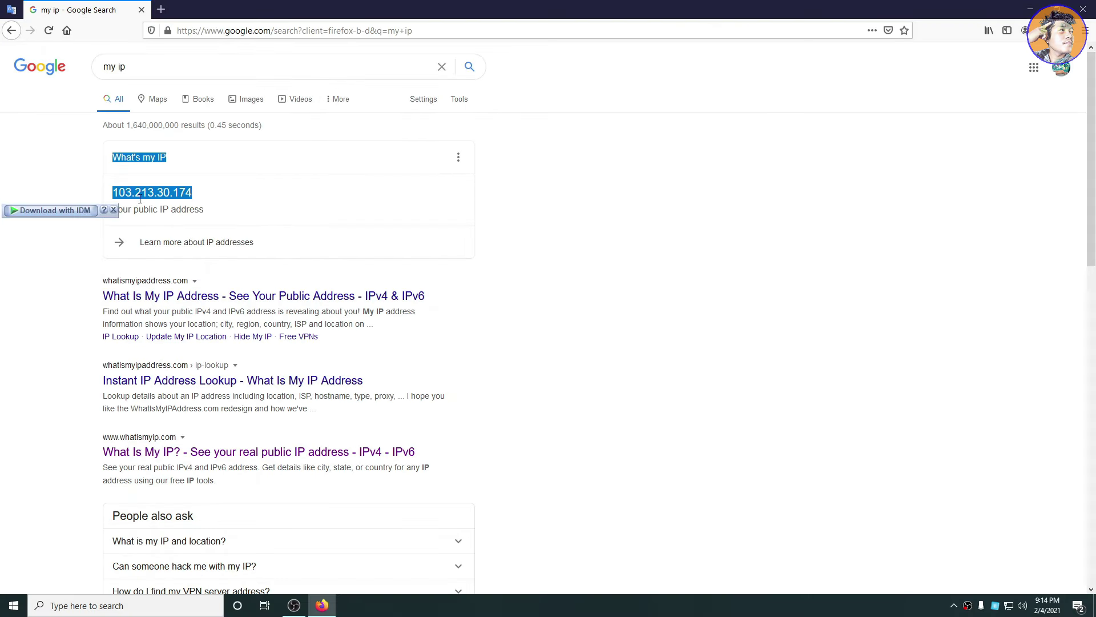
# Reload the results and reselect the IP address 103.213.30.174
pyautogui.click(255, 206)
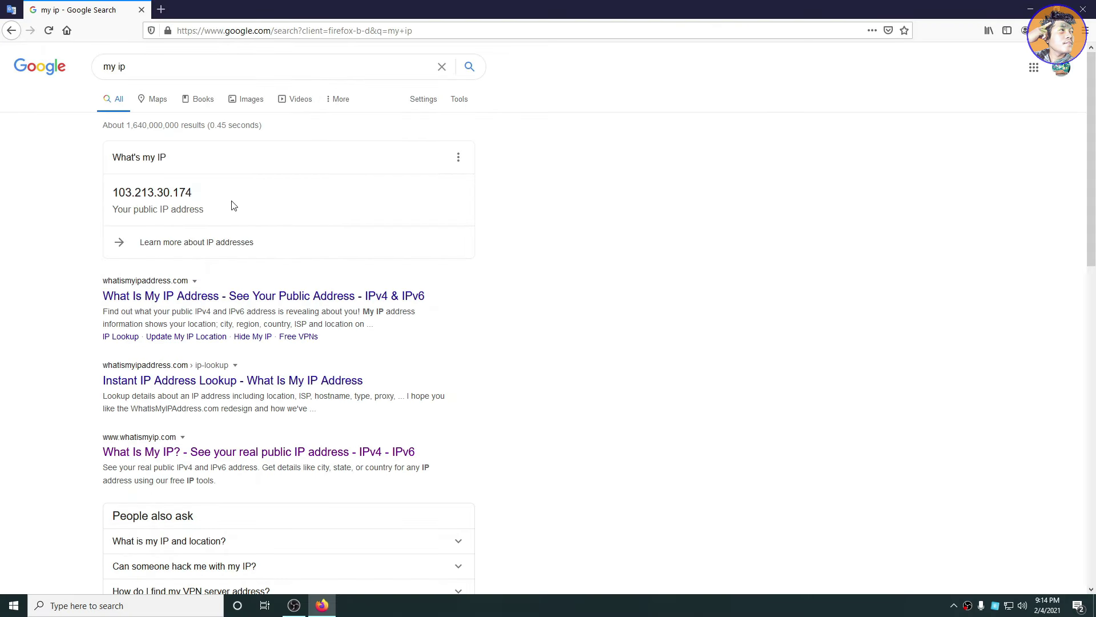
pyautogui.press('F5')
pyautogui.moveTo(197, 194); pyautogui.dragTo(70, 182)
pyautogui.click(244, 186)
pyautogui.moveTo(230, 197); pyautogui.dragTo(105, 192)
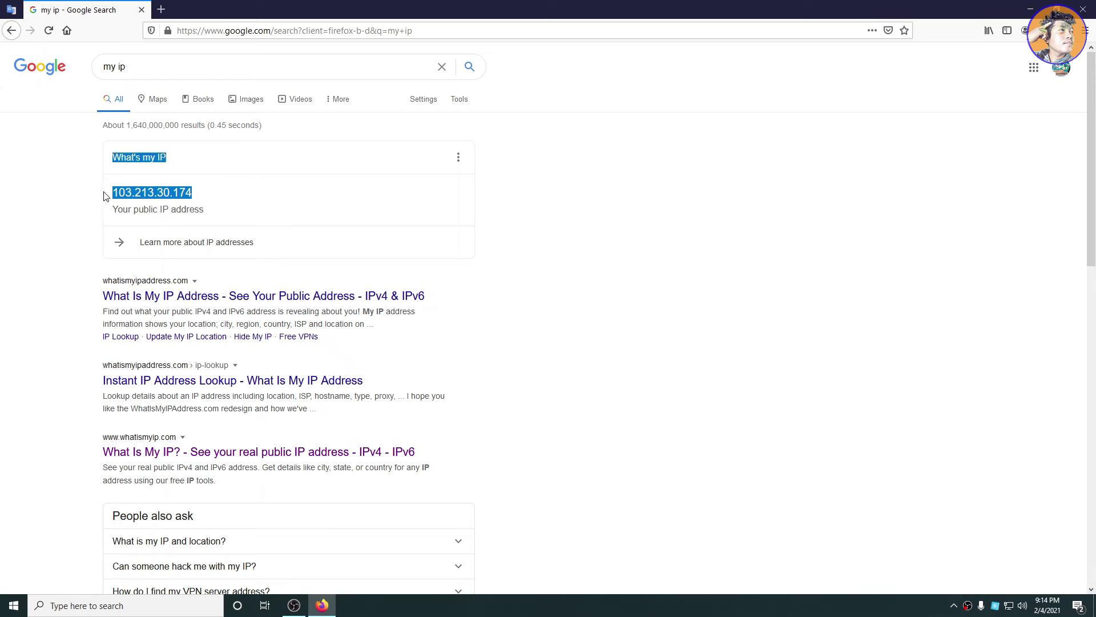
pyautogui.click(162, 202)
pyautogui.moveTo(194, 193); pyautogui.dragTo(130, 204)
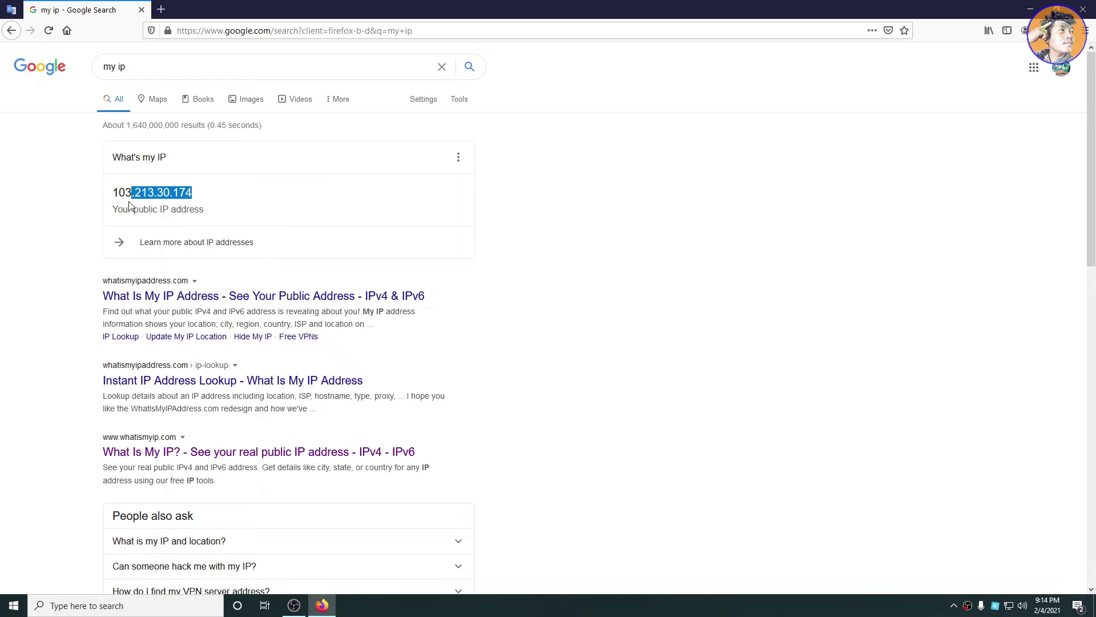
pyautogui.click(226, 200)
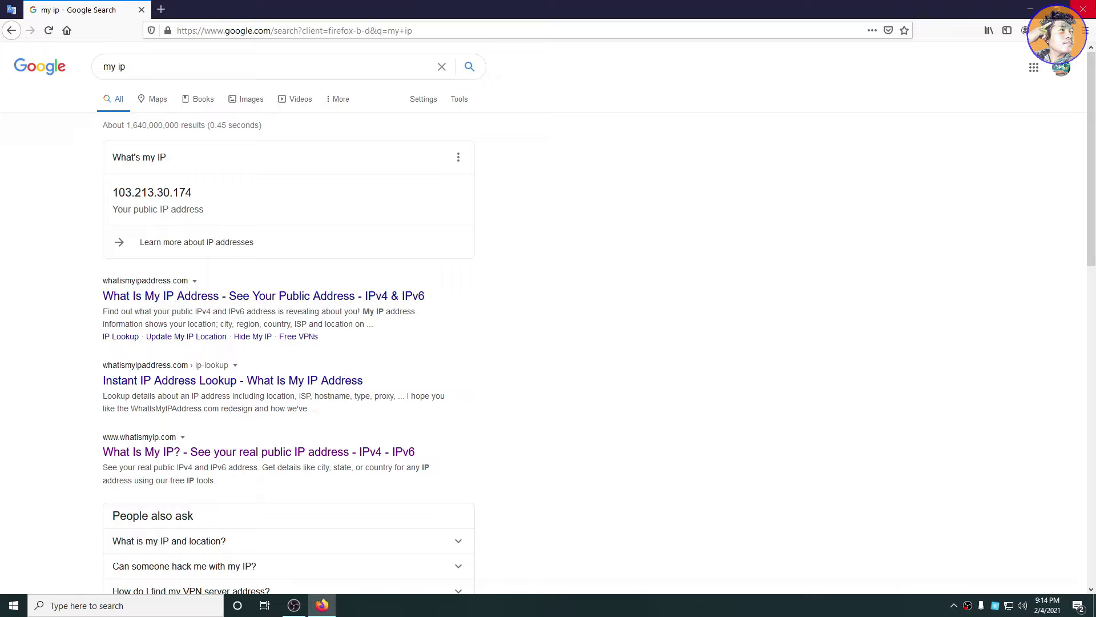
# Close Firefox and refresh the desktop
pyautogui.click(1081, 9)
pyautogui.rightClick(557, 141)
pyautogui.click(612, 177)
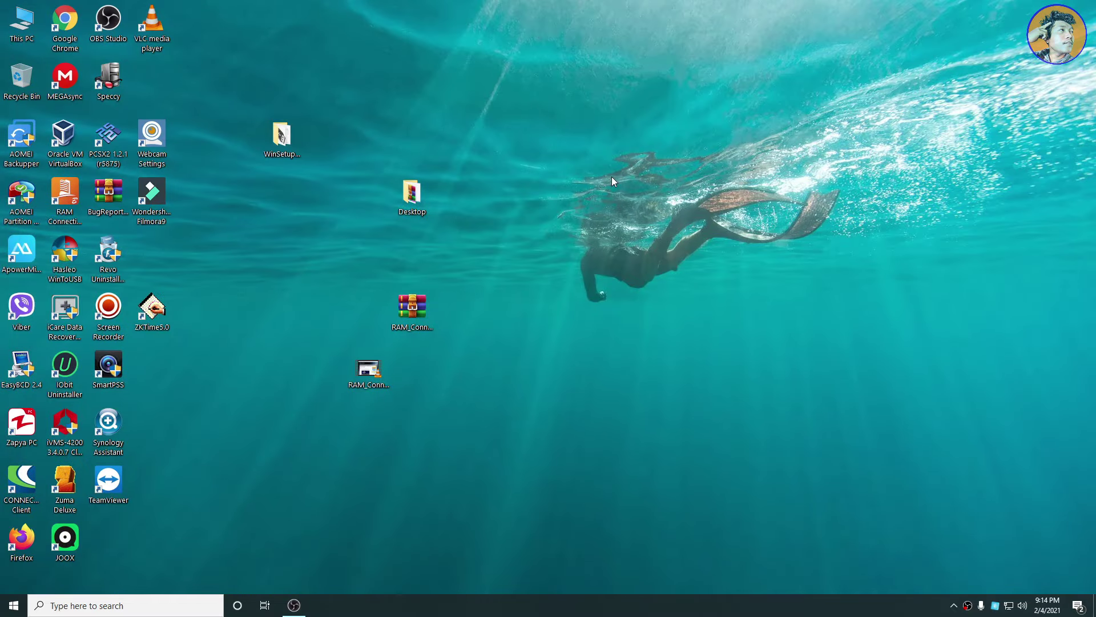
# Open VPN settings through a Windows search for 'vpn' and move the window right
pyautogui.press('super')
pyautogui.write('vpn')
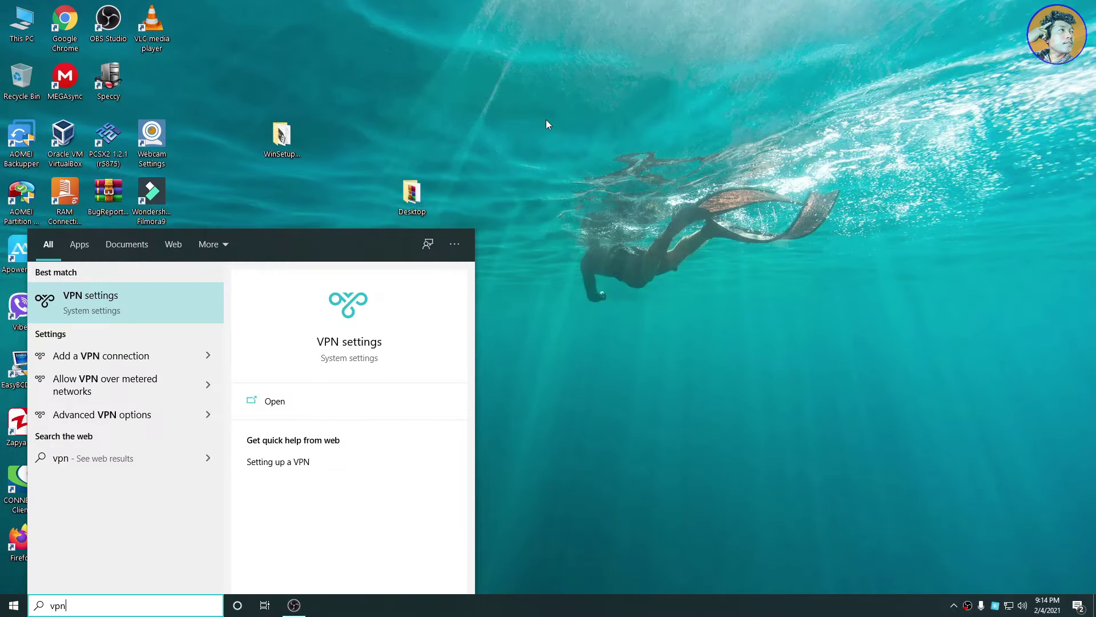
pyautogui.click(209, 298)
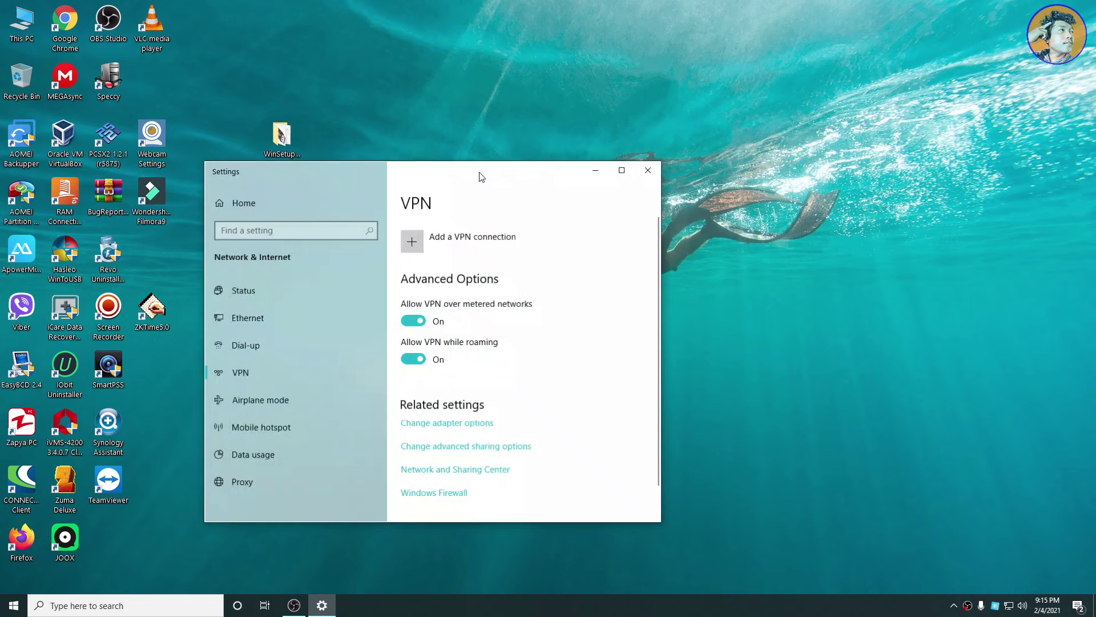
pyautogui.moveTo(479, 180); pyautogui.dragTo(872, 150)
# Refresh the desktop again and move the Settings window higher
pyautogui.click(717, 43)
pyautogui.rightClick(717, 42)
pyautogui.click(730, 67)
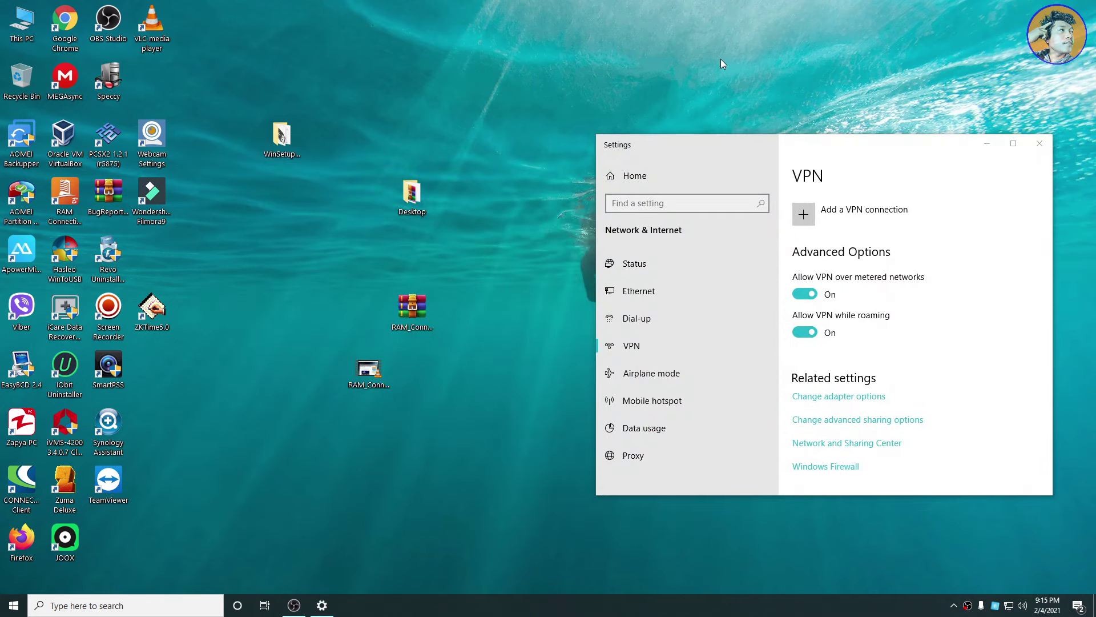
pyautogui.rightClick(671, 47)
pyautogui.click(704, 85)
pyautogui.moveTo(773, 146); pyautogui.dragTo(773, 89)
pyautogui.rightClick(522, 39)
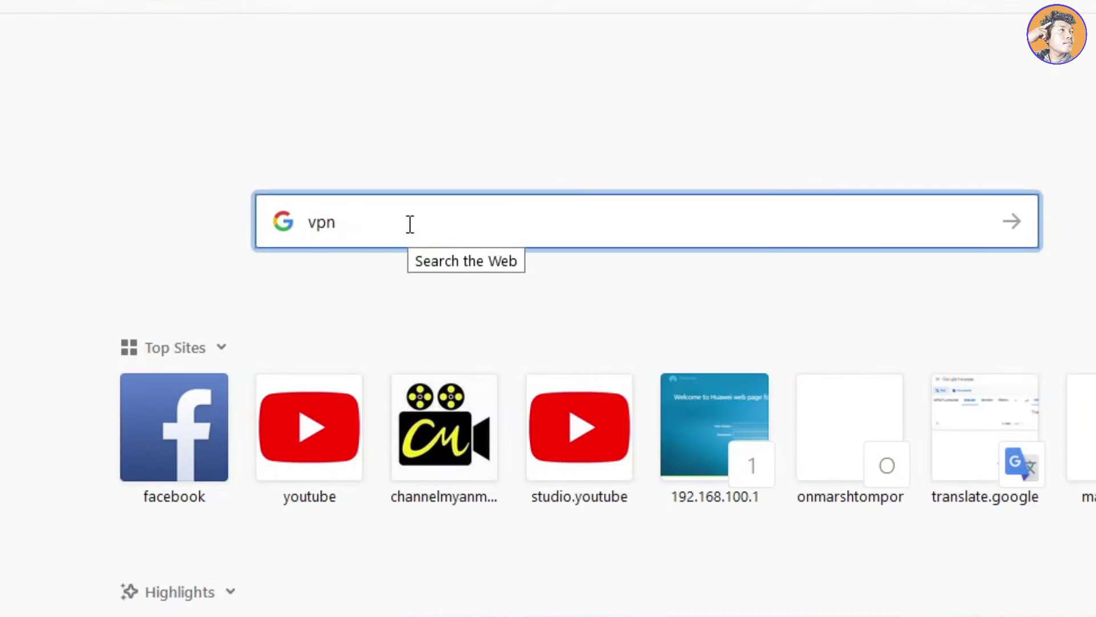
pyautogui.write('book')
# Search 'vpnbook', open VPNBook, and show its Dedicated VPN and free PPTP tabs
pyautogui.press('Return')
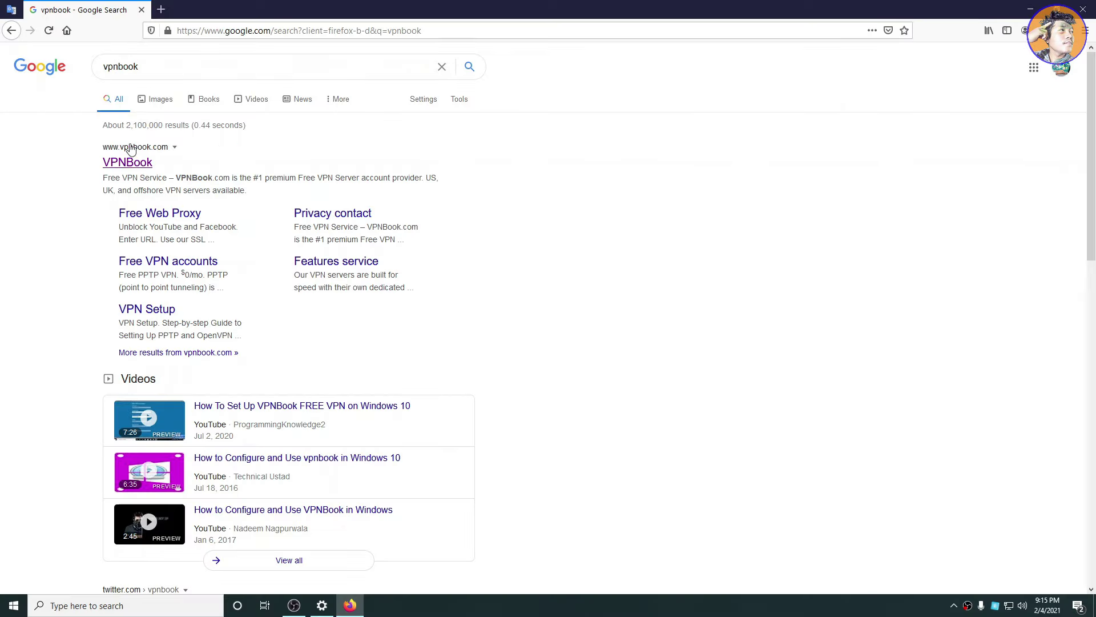
pyautogui.click(133, 165)
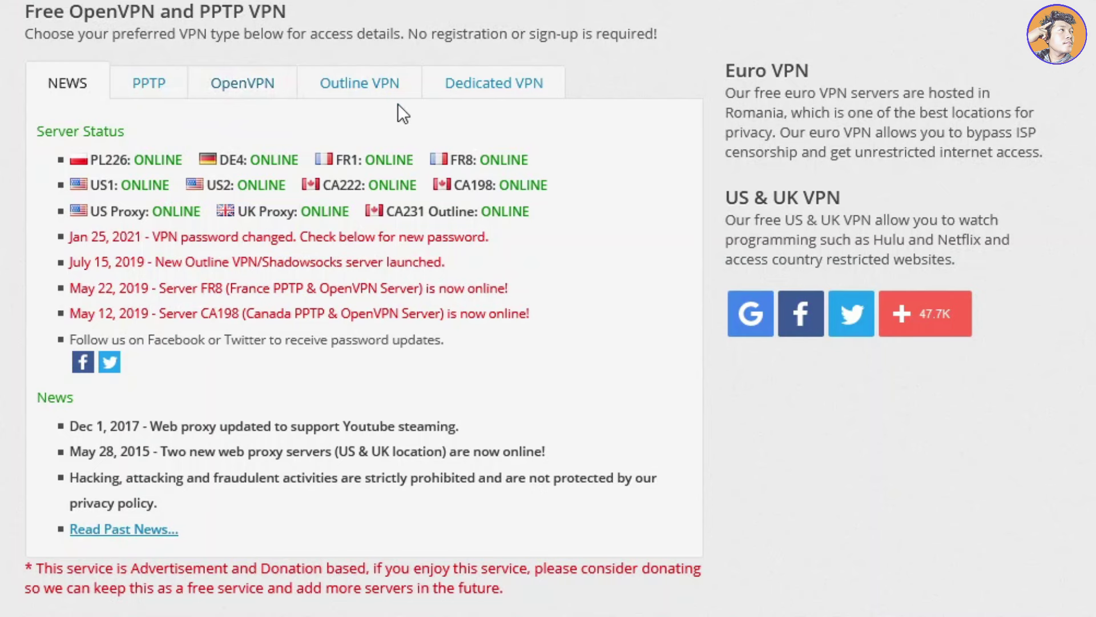
pyautogui.click(495, 94)
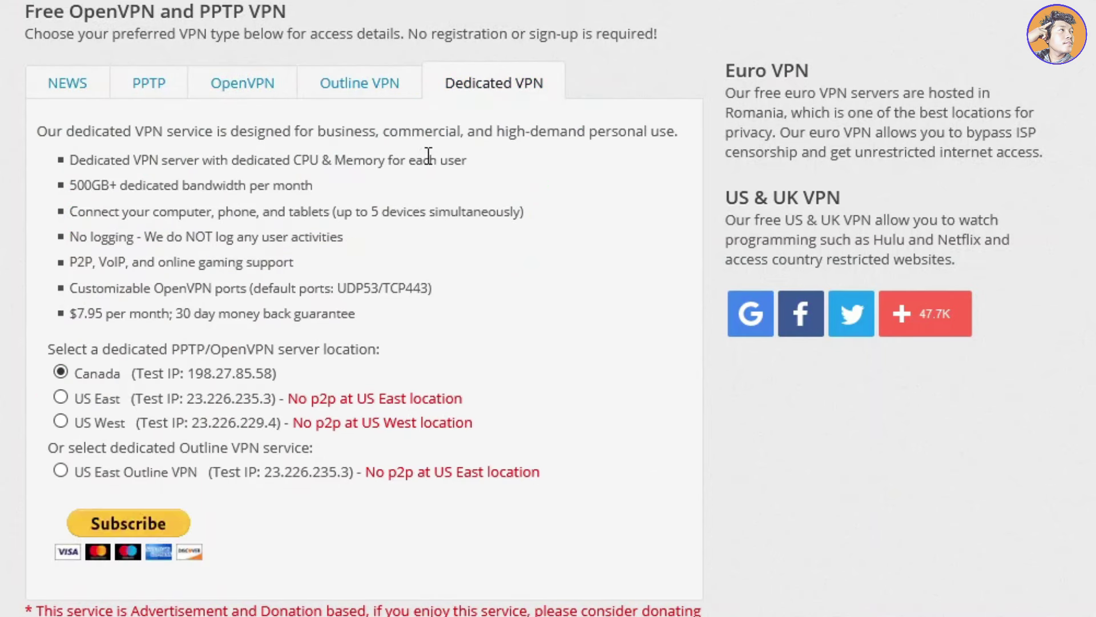
pyautogui.click(149, 83)
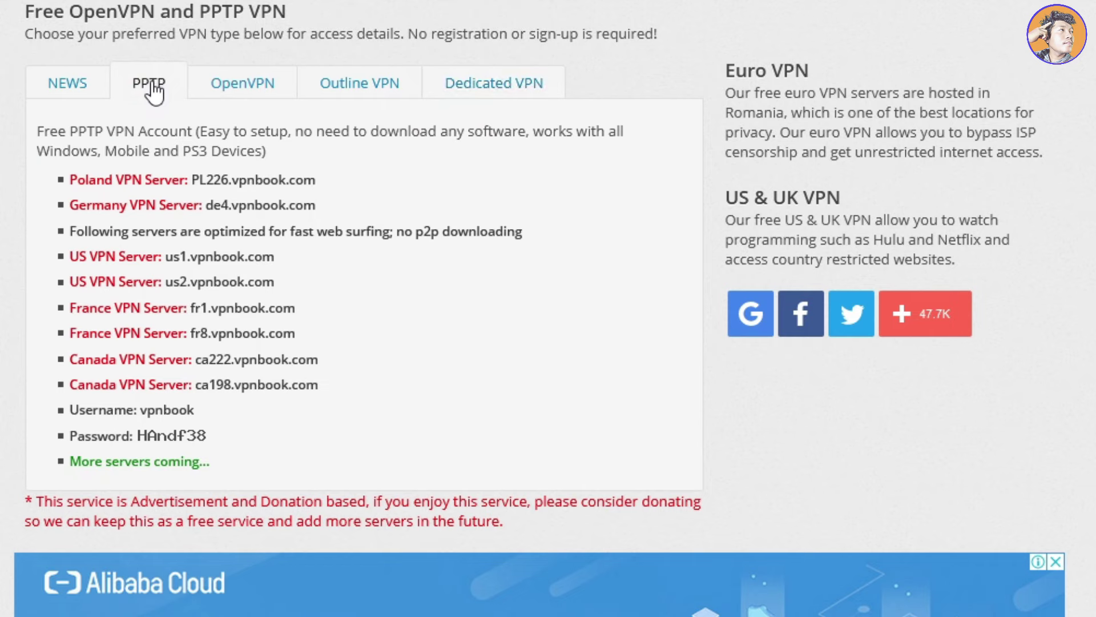
pyautogui.scroll(-1, 266, 103)
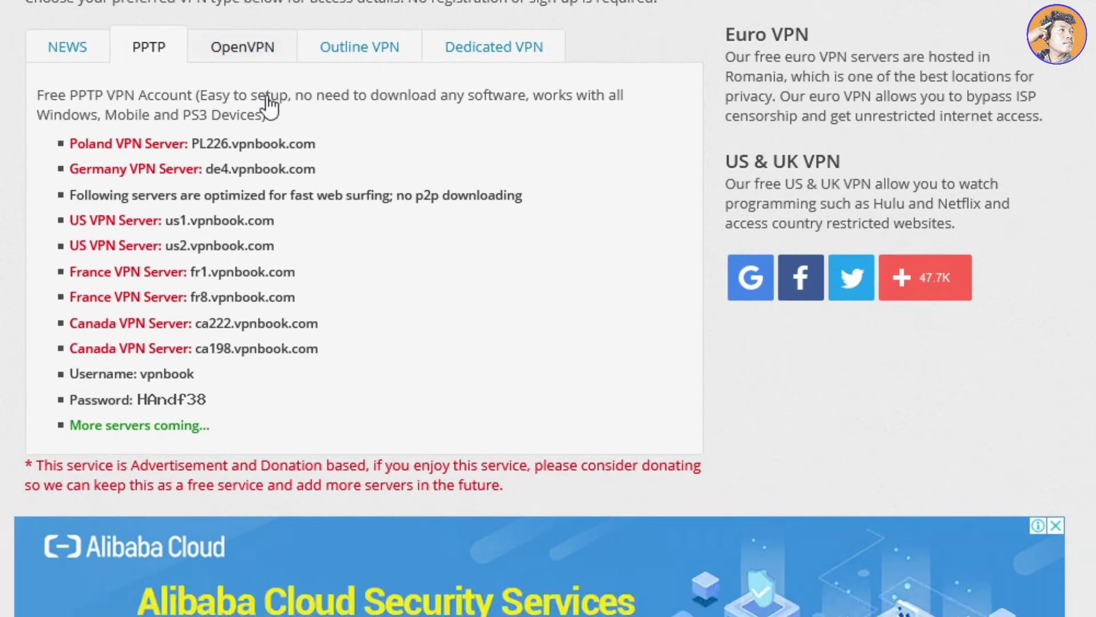
pyautogui.scroll(3, 266, 102)
pyautogui.scroll(-1, 317, 180)
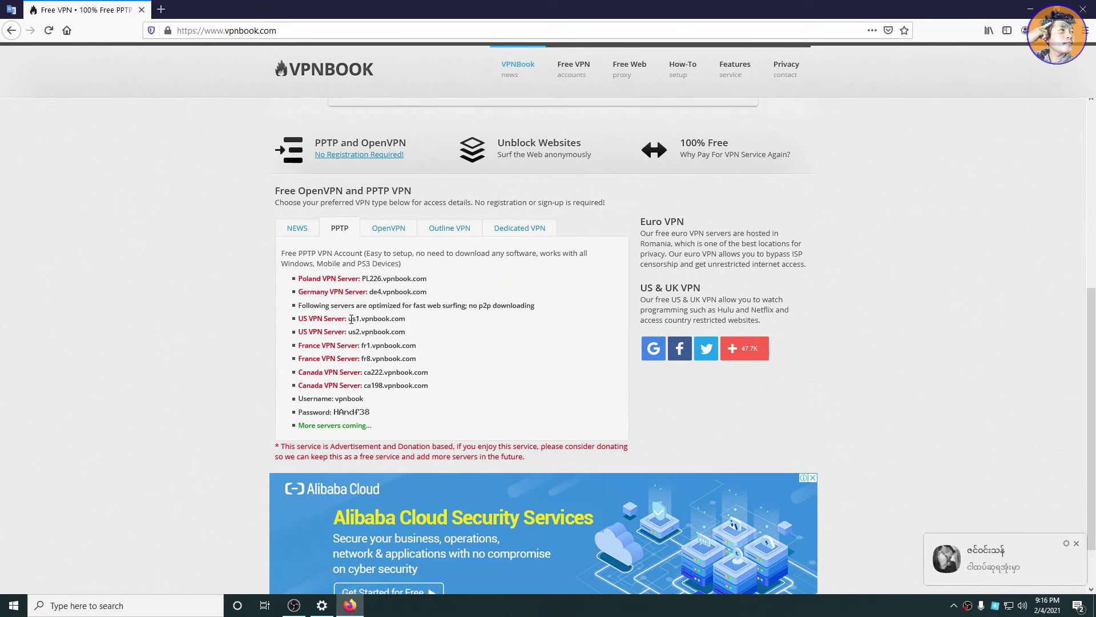
# Reopen VPN settings and start adding a new VPN connection
pyautogui.click(128, 605)
pyautogui.write('v')
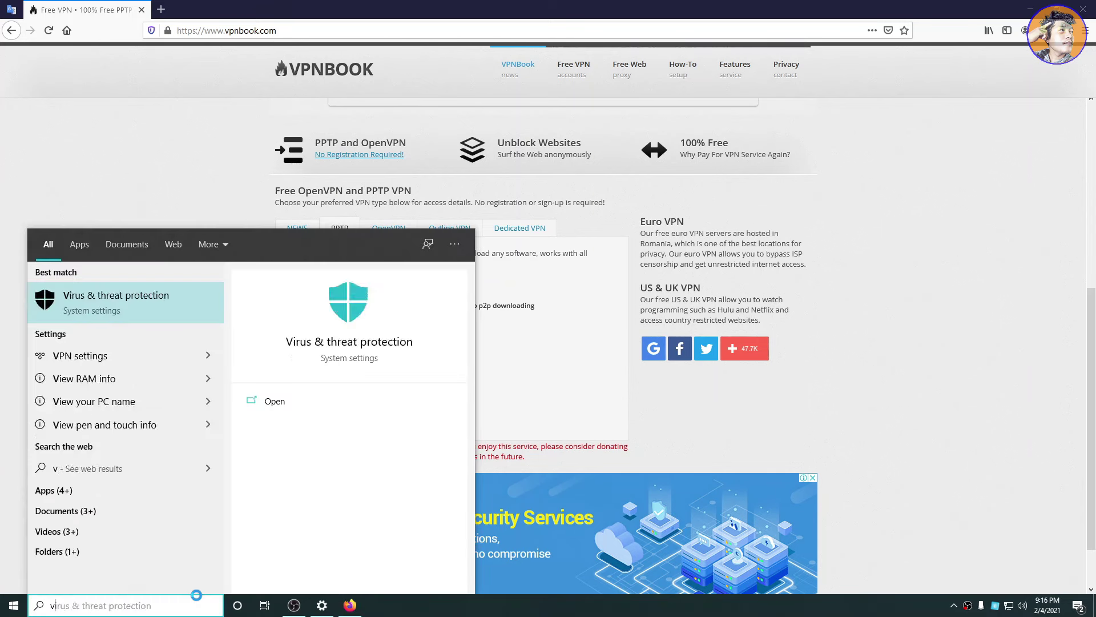
pyautogui.write('pn settings')
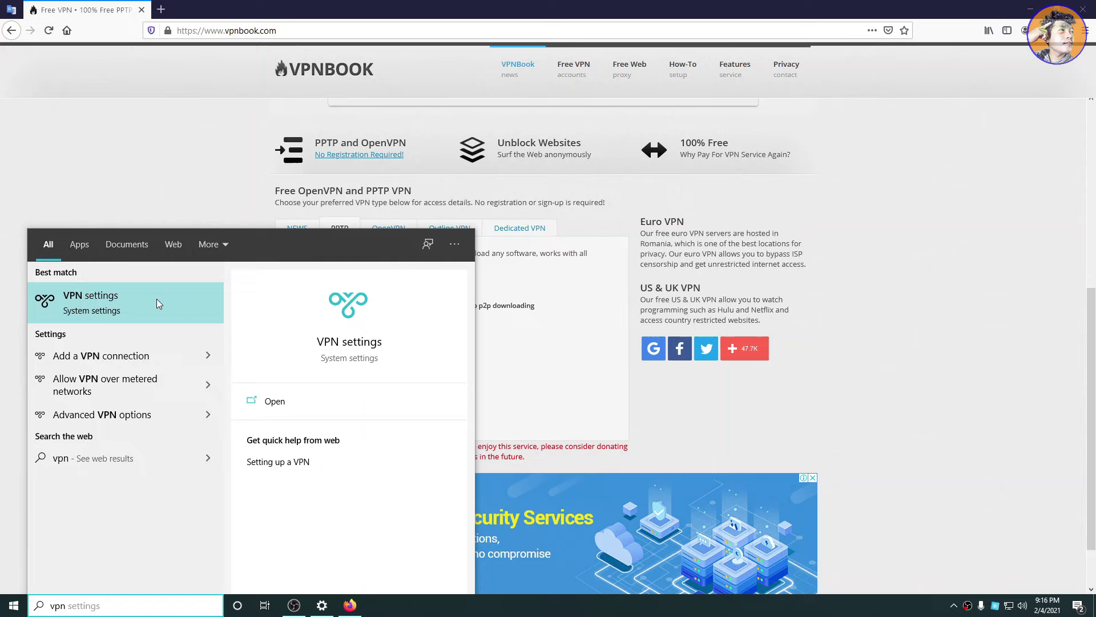
pyautogui.click(158, 303)
pyautogui.moveTo(854, 88); pyautogui.dragTo(823, 157)
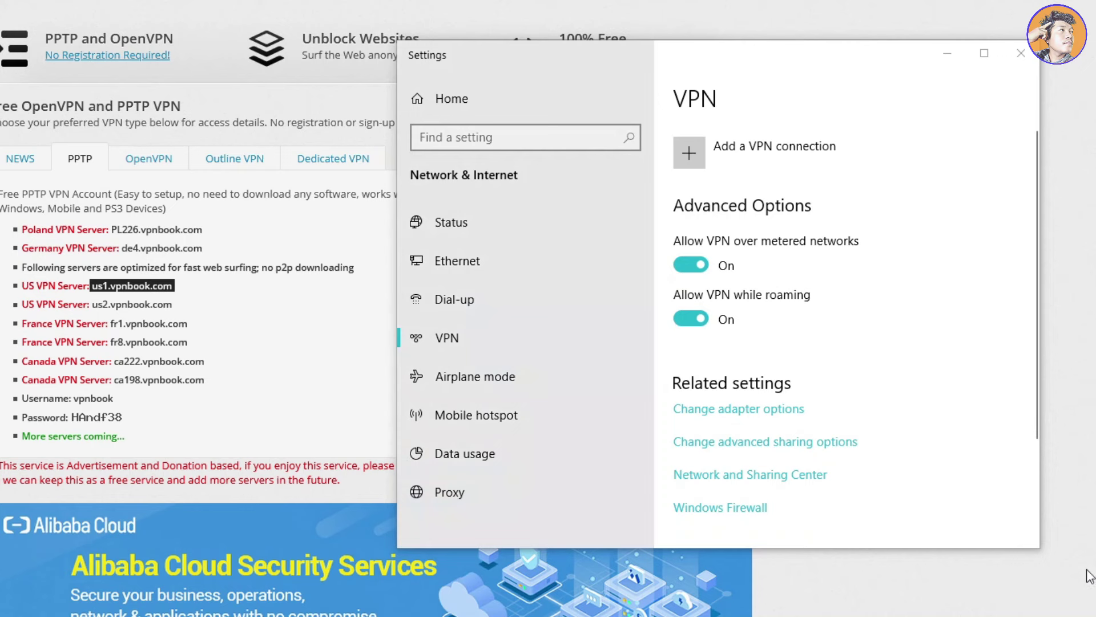
pyautogui.click(757, 157)
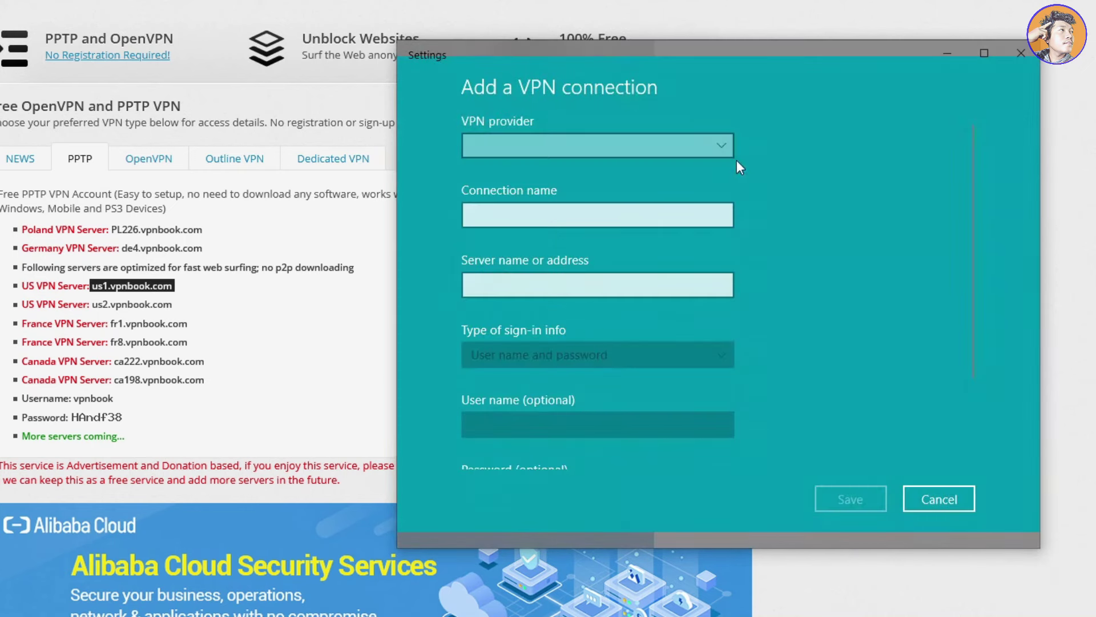
pyautogui.moveTo(751, 65); pyautogui.dragTo(842, 45)
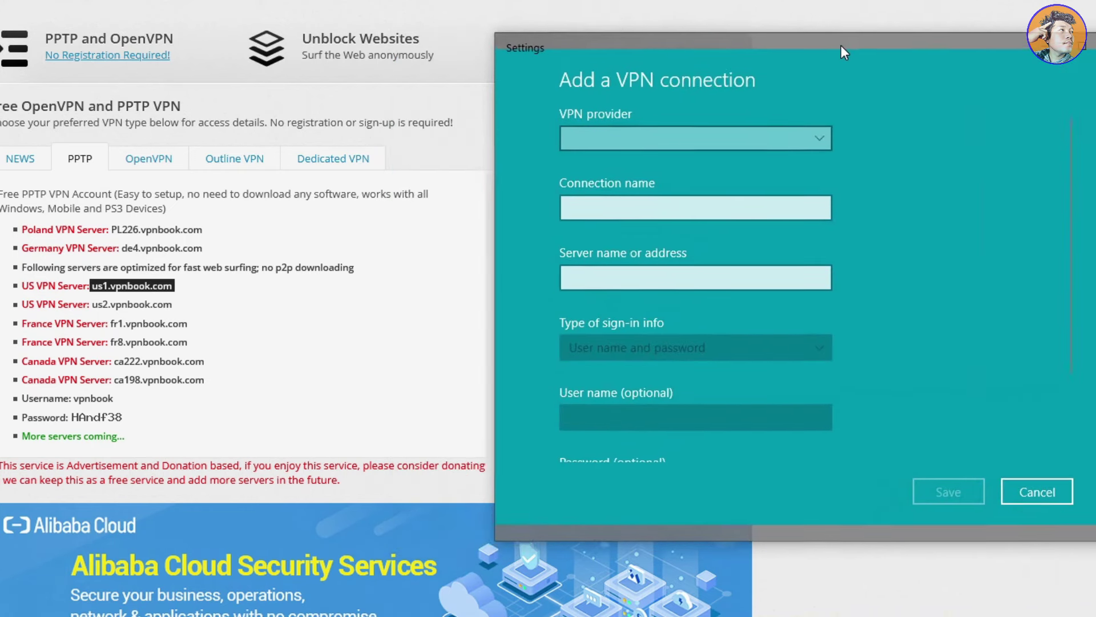
# Choose Windows (built-in), name it 'Us VPN', and paste server us1.vpnbook.com
pyautogui.click(647, 141)
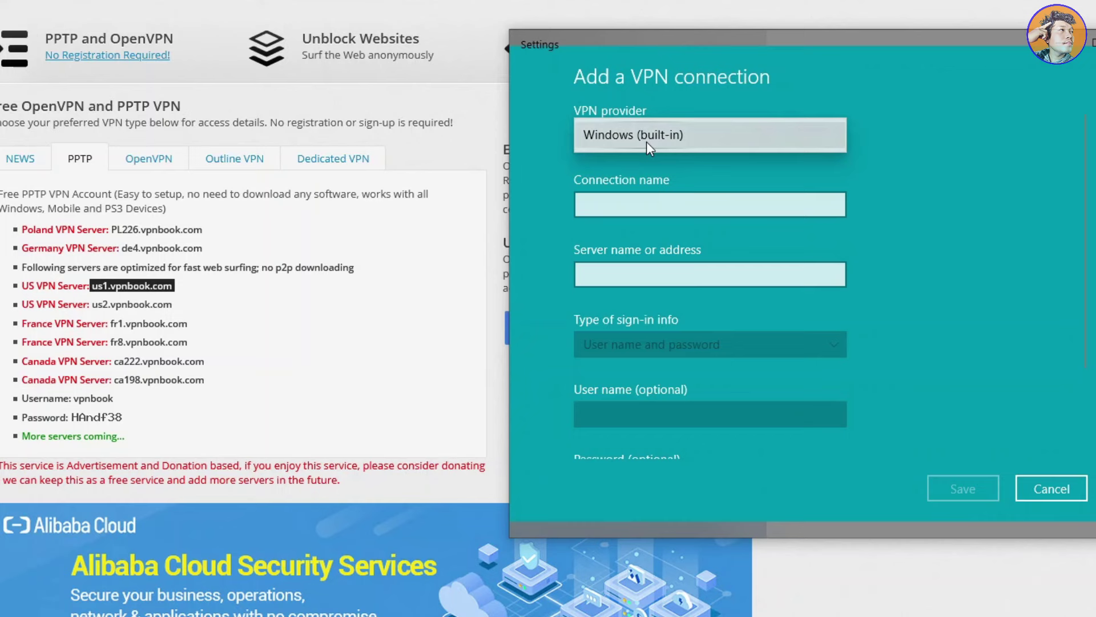
pyautogui.click(647, 142)
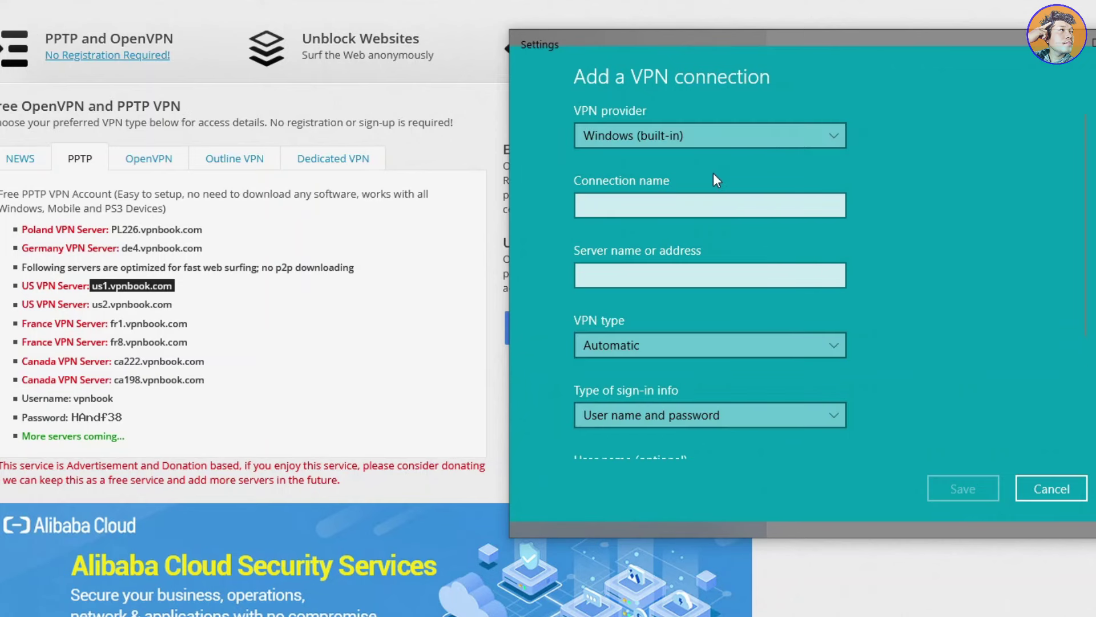
pyautogui.click(665, 206)
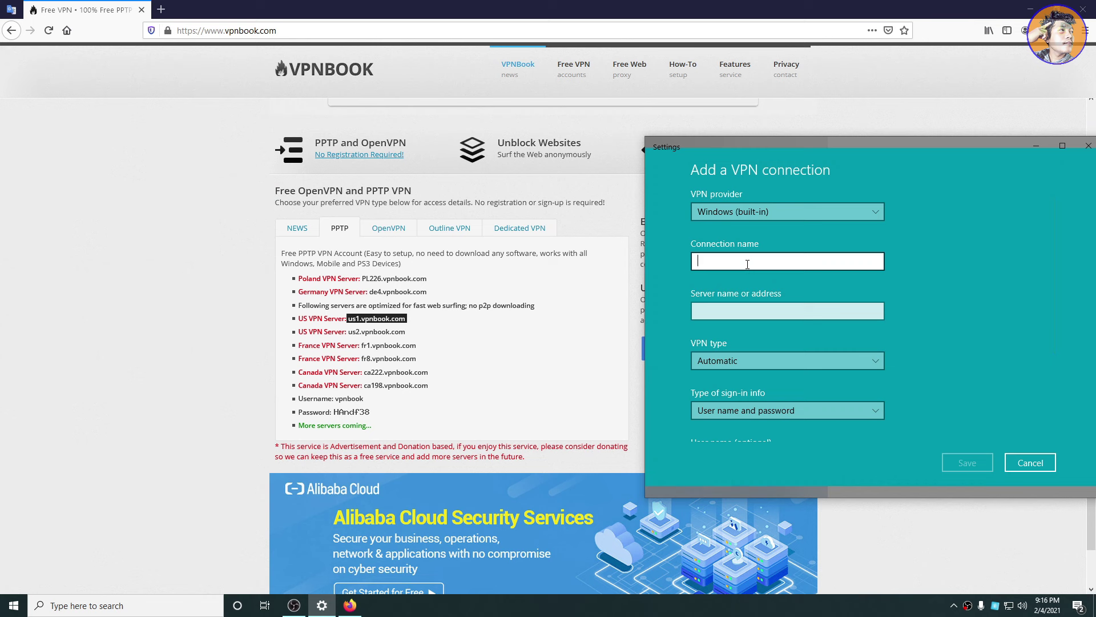
pyautogui.write('Us V')
pyautogui.write('PN')
pyautogui.click(388, 332)
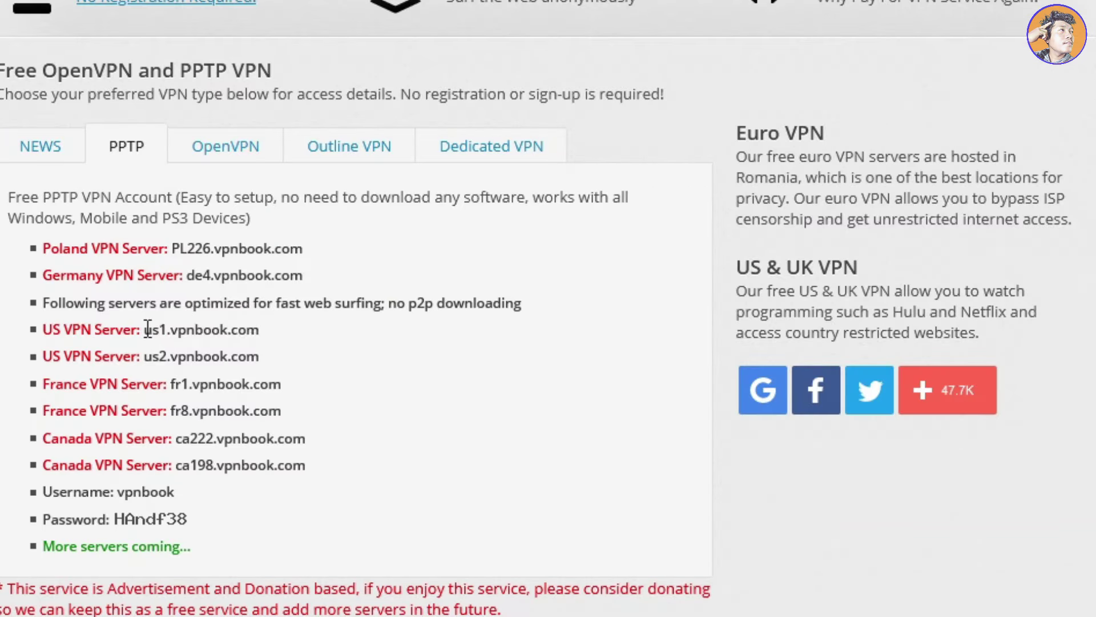
pyautogui.moveTo(144, 329); pyautogui.dragTo(259, 330)
pyautogui.hotkey('ctrl', 'c')
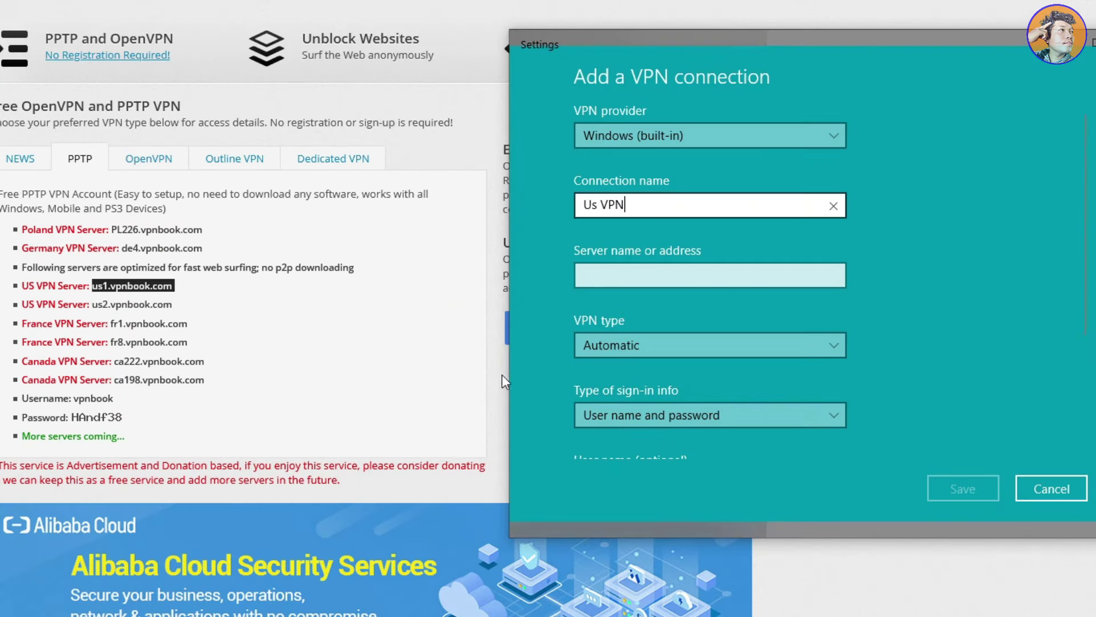
pyautogui.click(620, 281)
pyautogui.hotkey('ctrl', 'v')
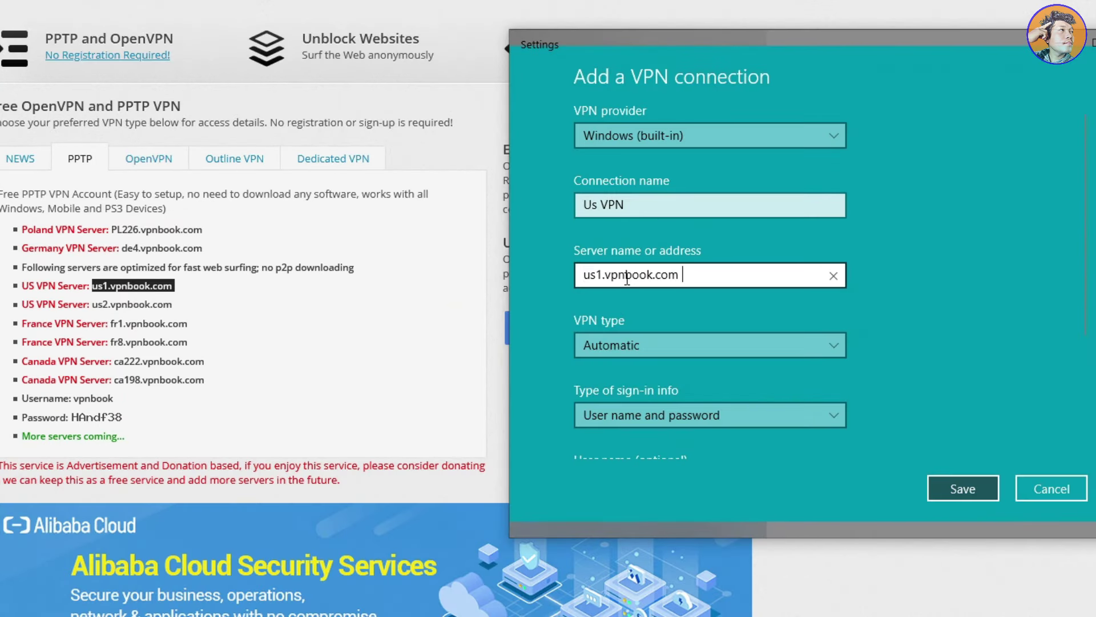
# Set VPN type to PPTP and keep User name and password as sign-in type
pyautogui.click(692, 344)
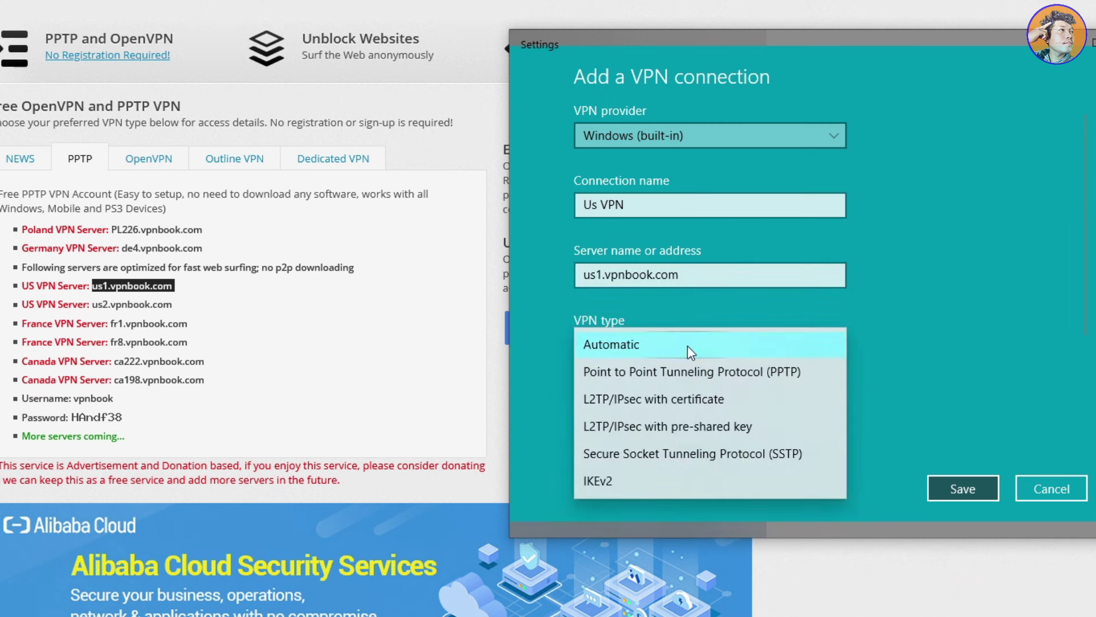
pyautogui.click(664, 376)
pyautogui.scroll(-1, 719, 384)
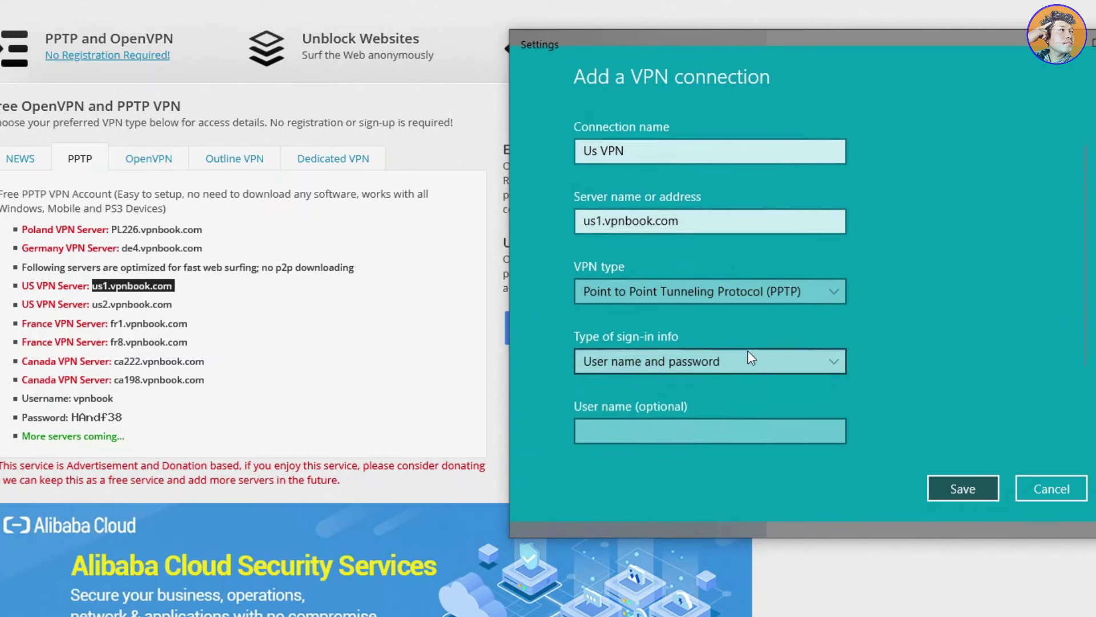
pyautogui.scroll(-1, 737, 351)
pyautogui.scroll(-1, 697, 350)
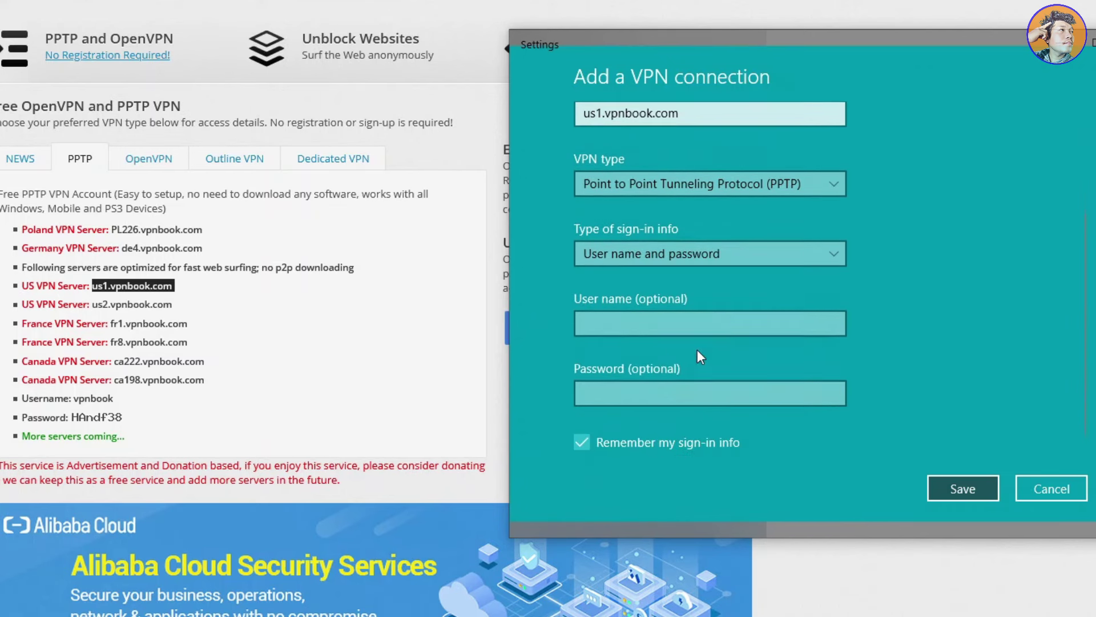
pyautogui.click(698, 256)
pyautogui.click(699, 254)
pyautogui.scroll(-1, 676, 264)
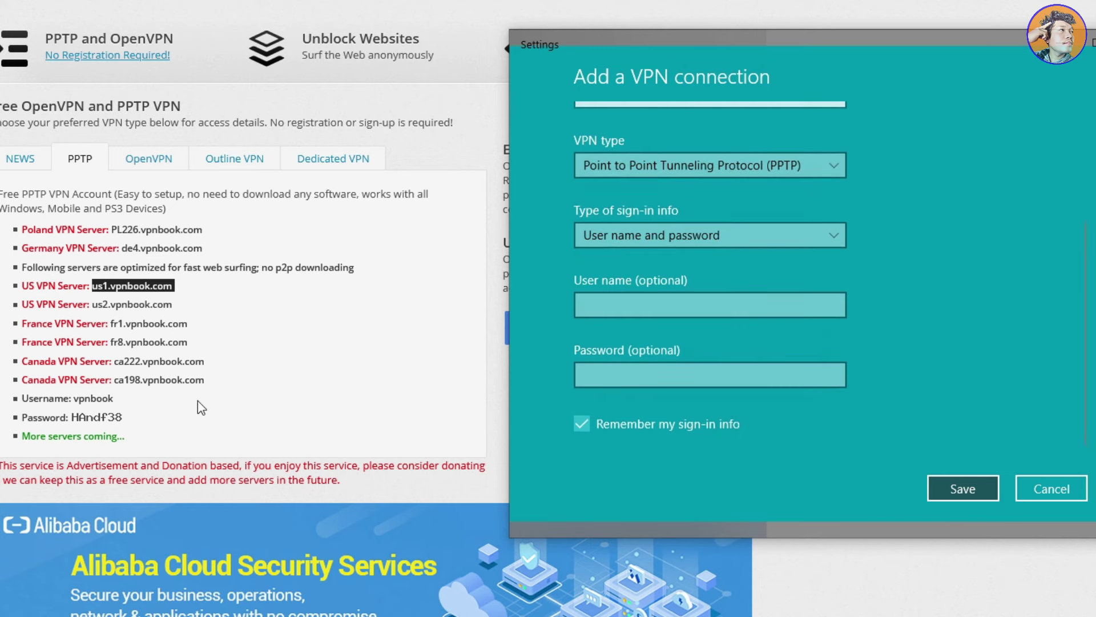
# Copy the user name 'vpnbook' from VPNBook into the User name field
pyautogui.doubleClick(93, 398)
pyautogui.hotkey('ctrl', 'c')
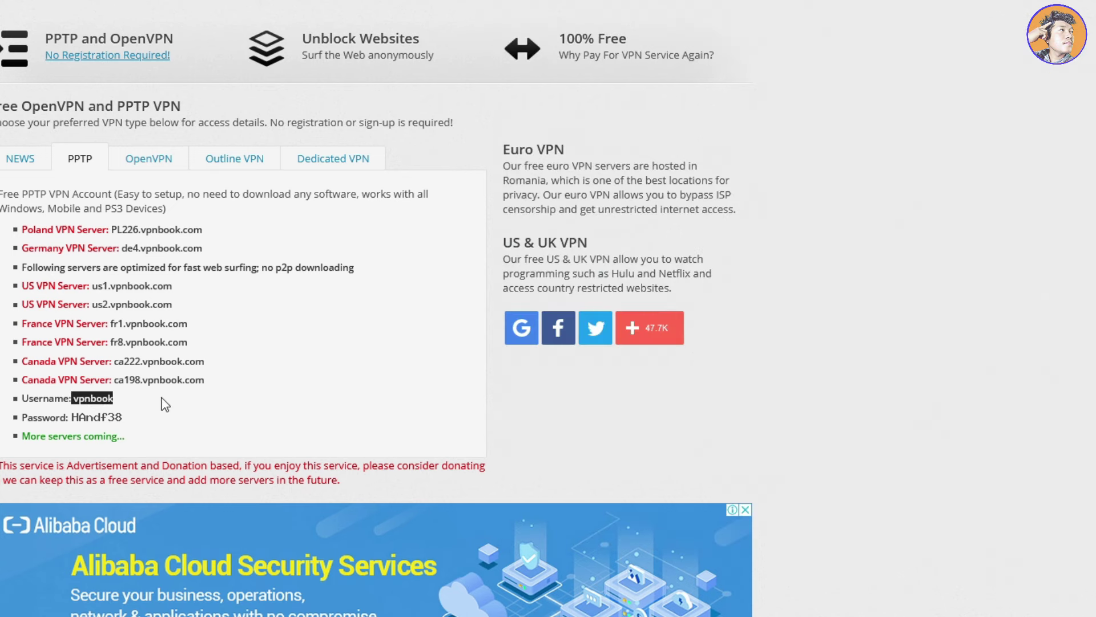
pyautogui.hotkey('alt', 'Tab')
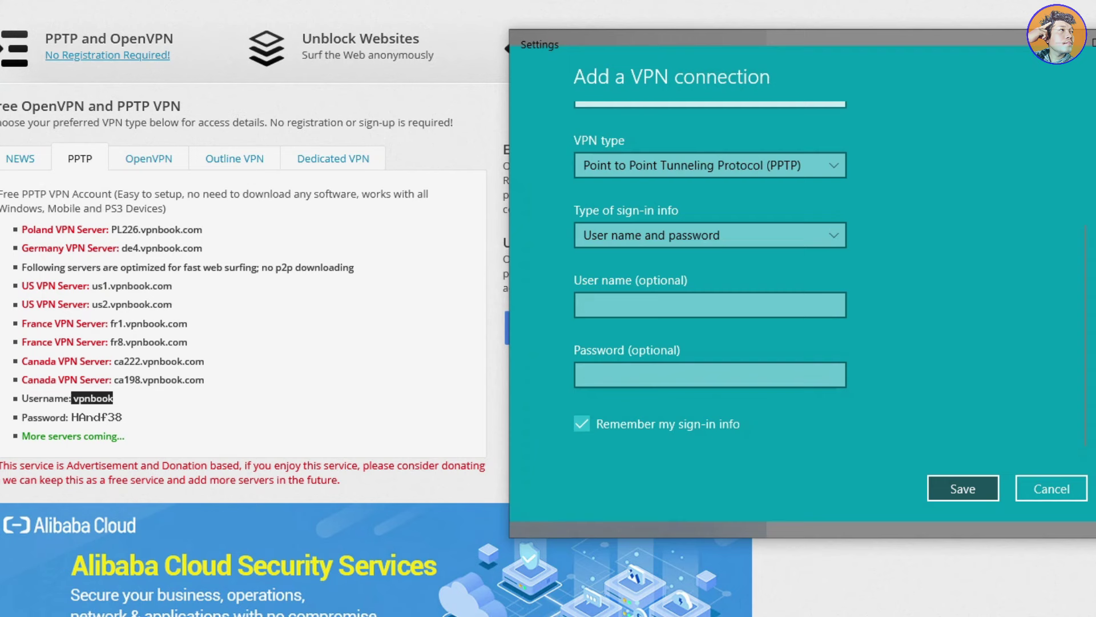
pyautogui.click(617, 304)
pyautogui.hotkey('ctrl', 'v')
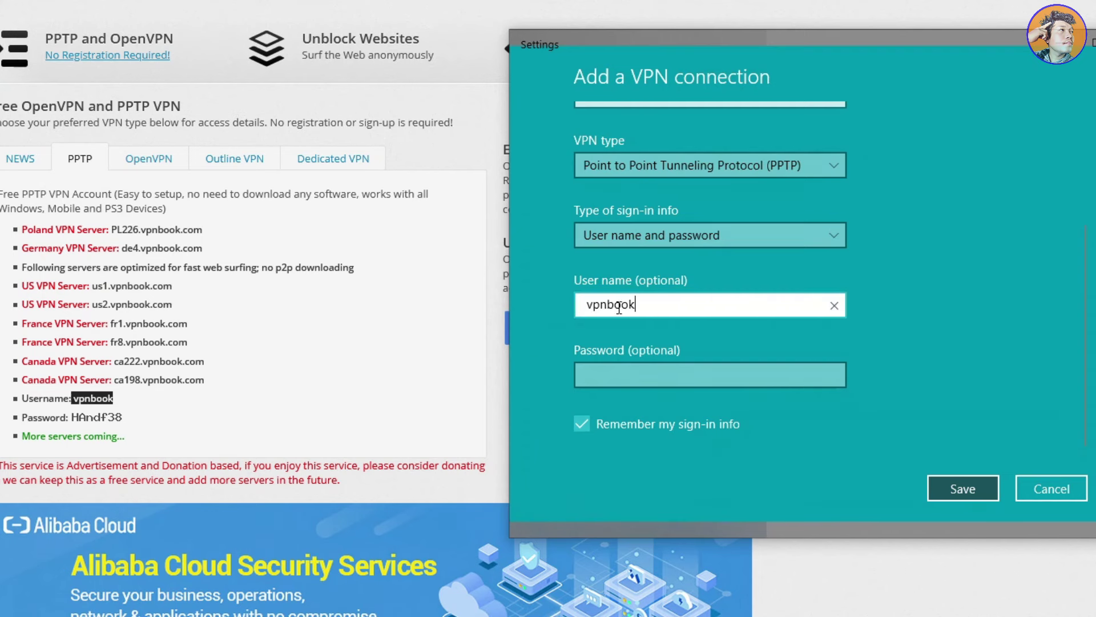
pyautogui.click(70, 418)
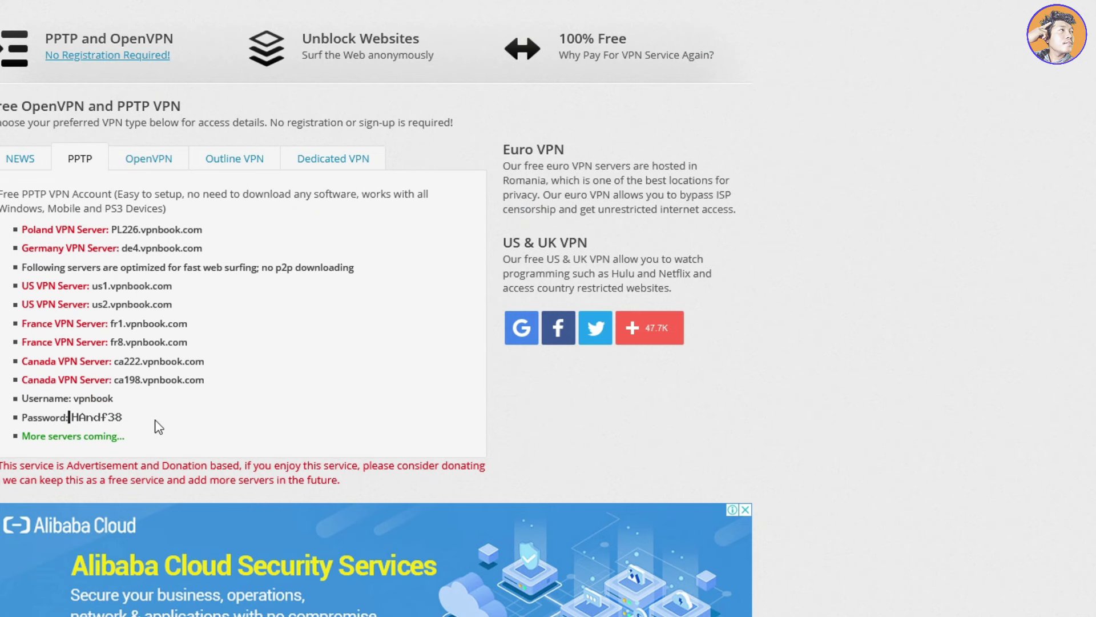
pyautogui.hotkey('alt', 'Tab')
pyautogui.click(658, 377)
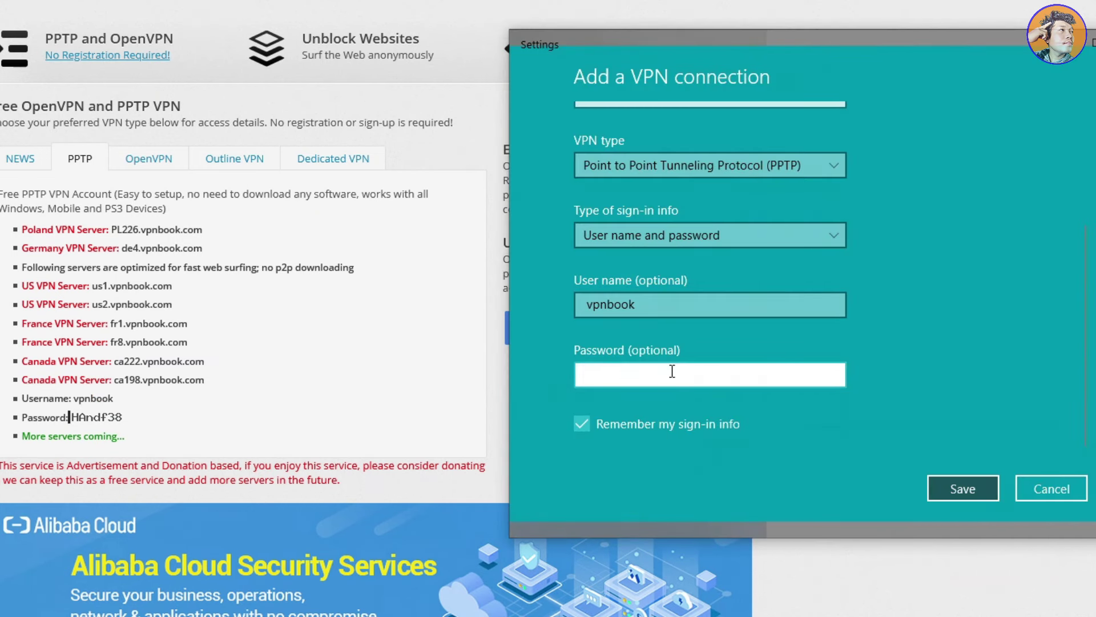
pyautogui.write('HAn')
pyautogui.write('d')
pyautogui.click(833, 374)
pyautogui.click(834, 375)
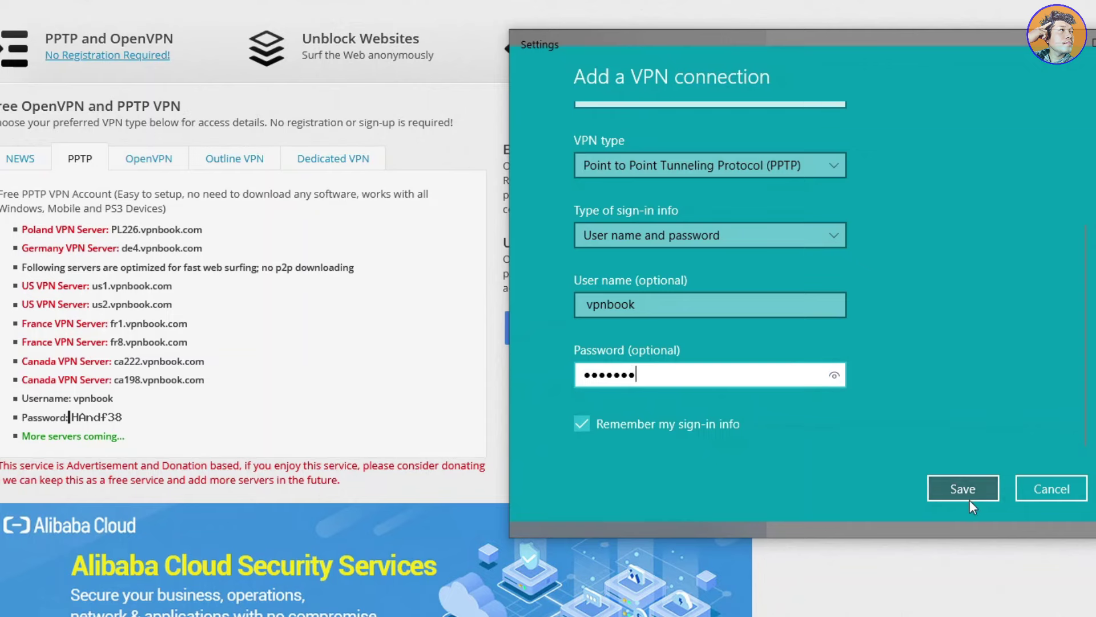
# Save the Us VPN connection, maximize Settings, and connect to us1.vpnbook.com
pyautogui.click(963, 488)
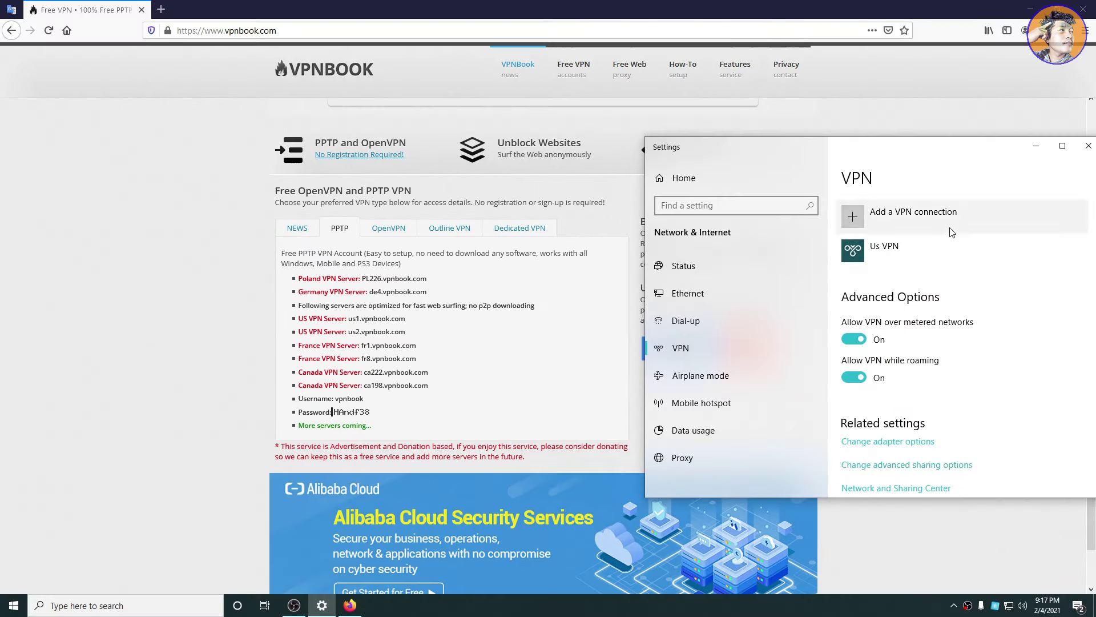
pyautogui.moveTo(937, 153); pyautogui.dragTo(709, 162)
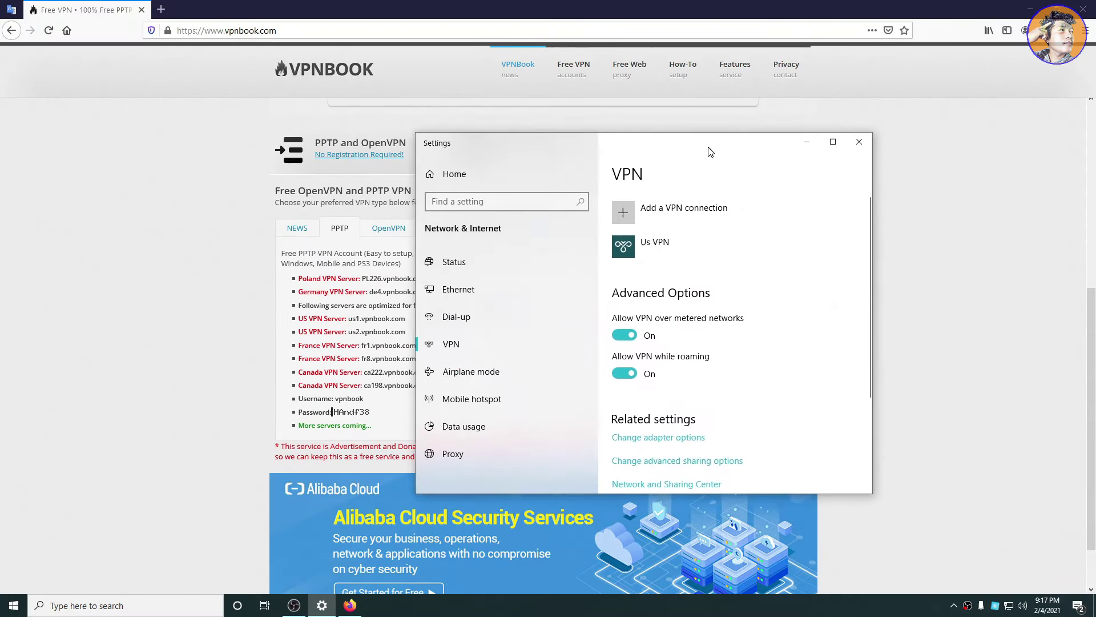
pyautogui.click(832, 142)
pyautogui.click(289, 118)
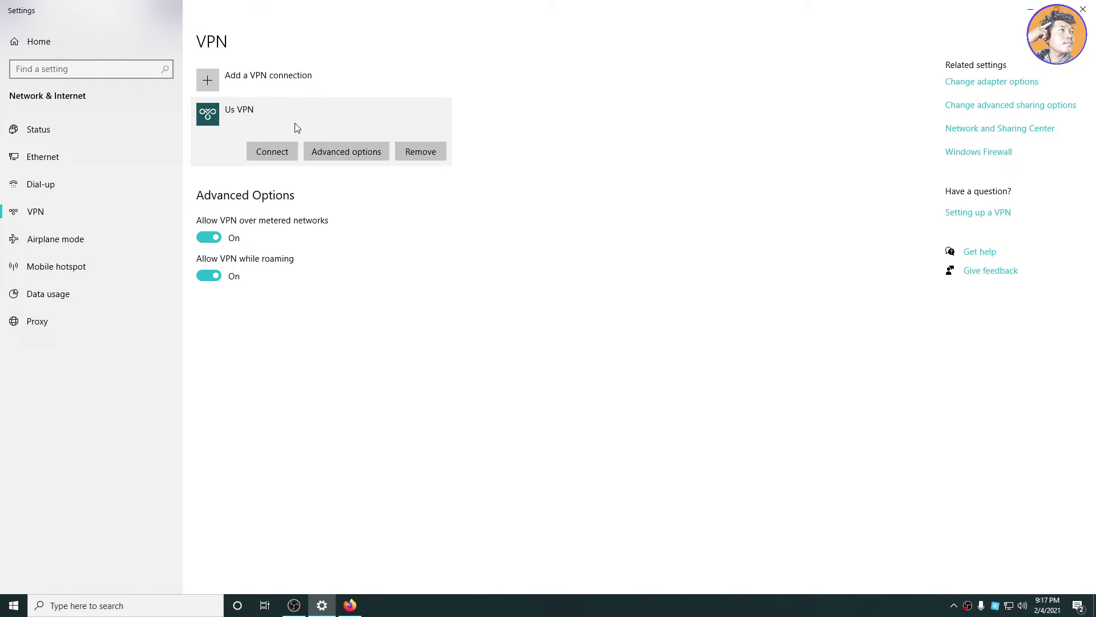
pyautogui.click(292, 151)
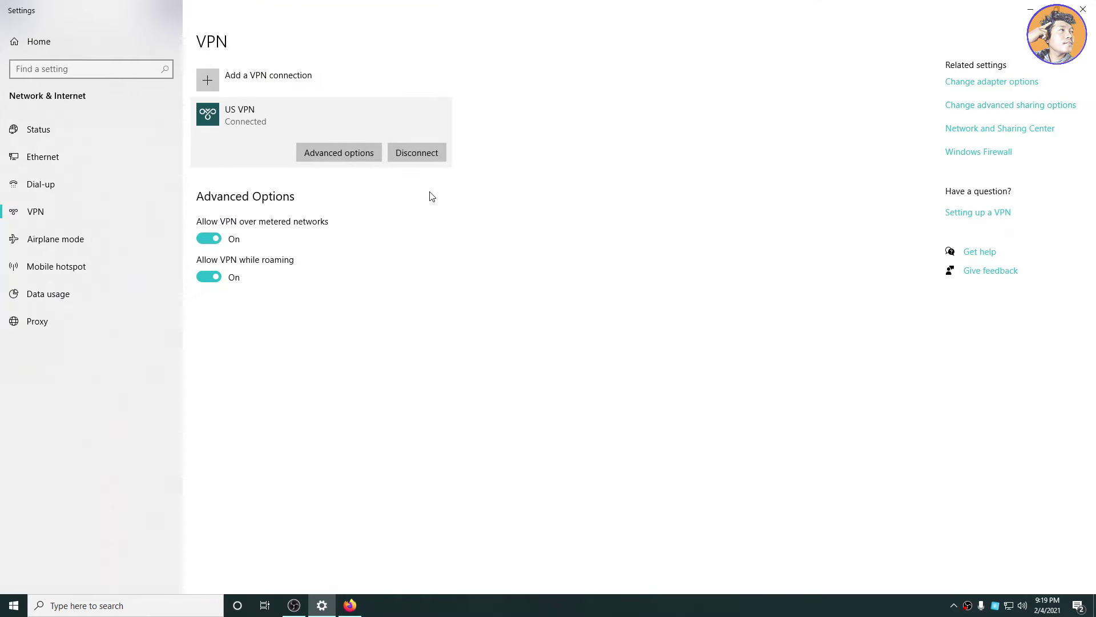
# Close Settings and Google 'my ip' in a new tab, showing 198.7.62.204
pyautogui.click(1082, 9)
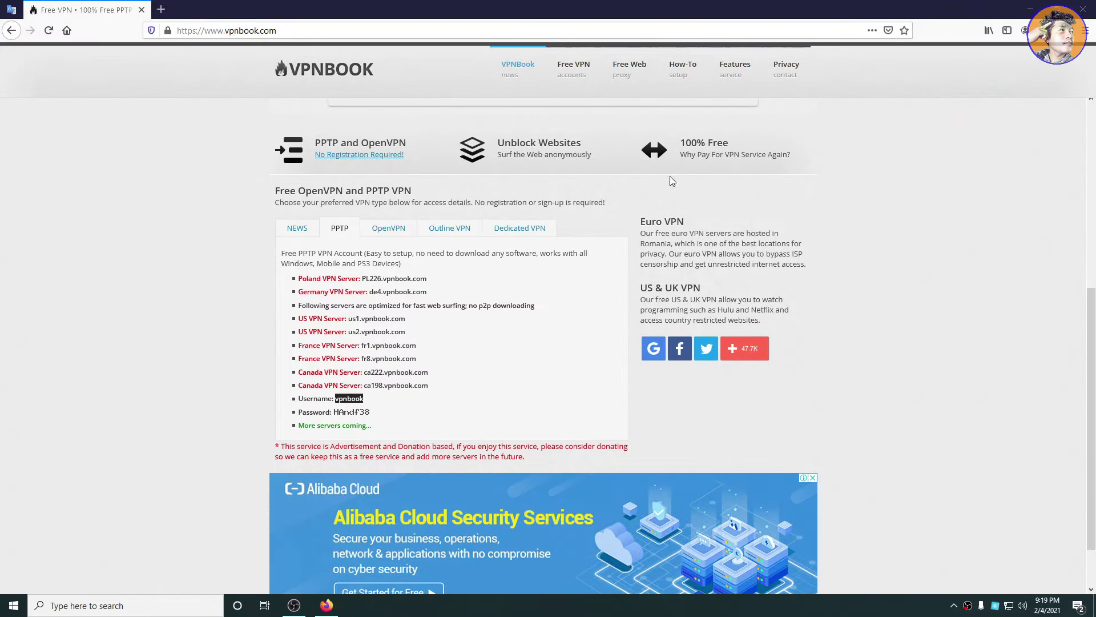
pyautogui.click(160, 10)
pyautogui.write('my ip')
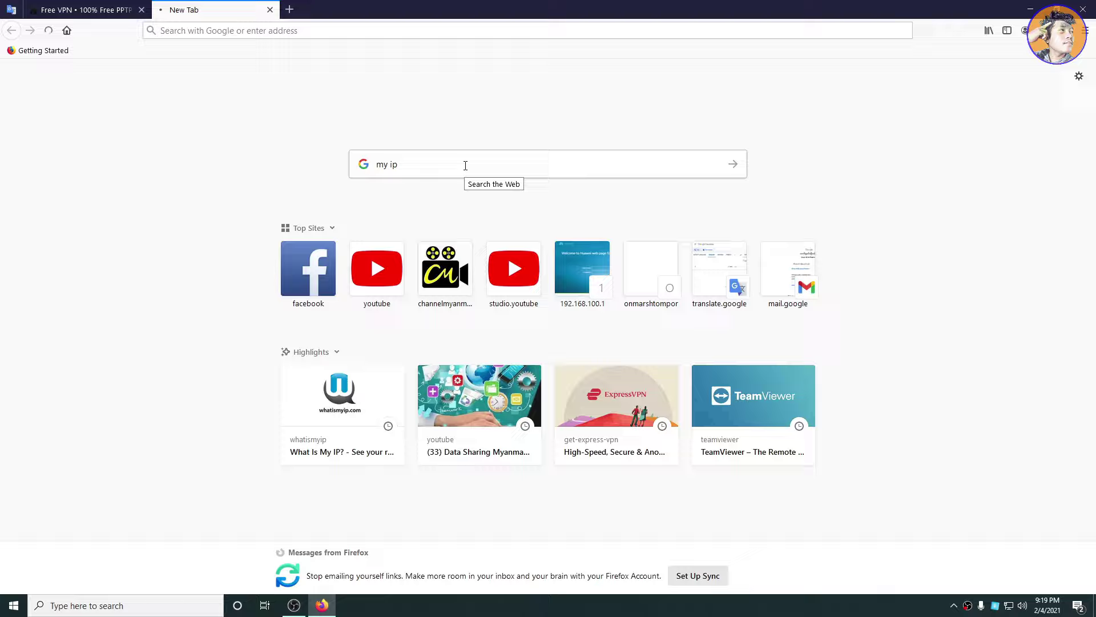
pyautogui.press('Return')
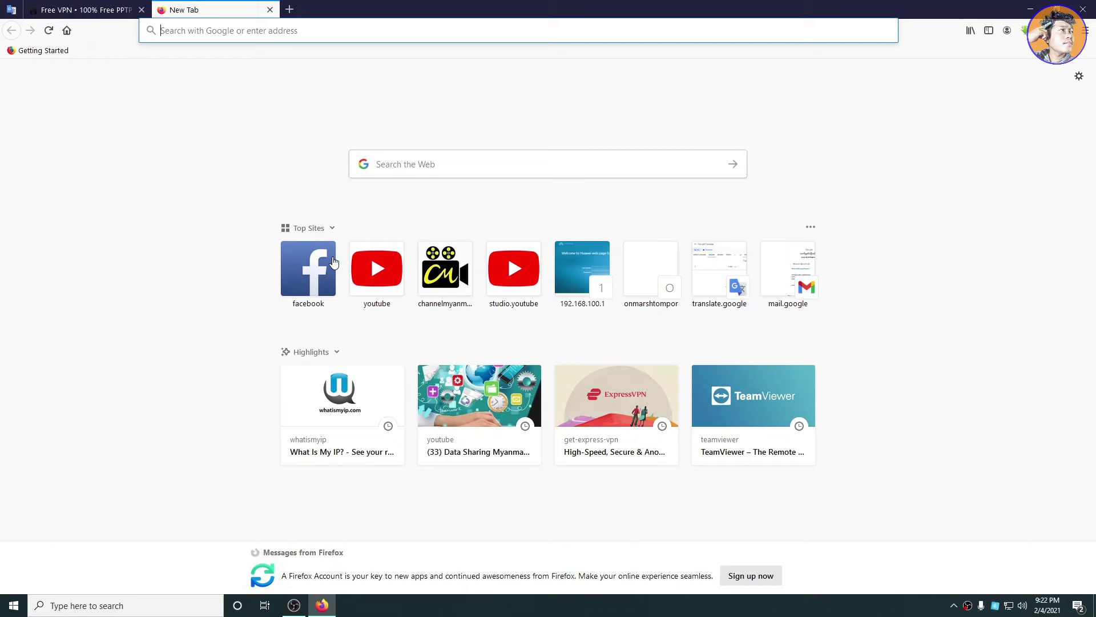
# Open Facebook from the Top Sites tile on the New Tab page
pyautogui.click(308, 270)
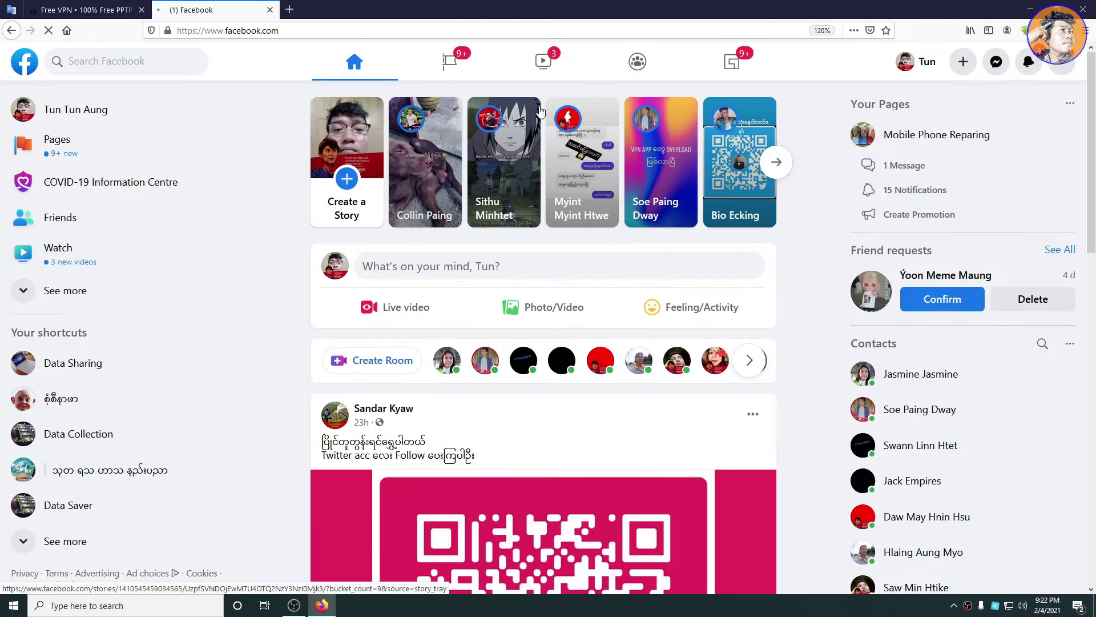
pyautogui.scroll(-5, 548, 342)
pyautogui.scroll(-5, 548, 342)
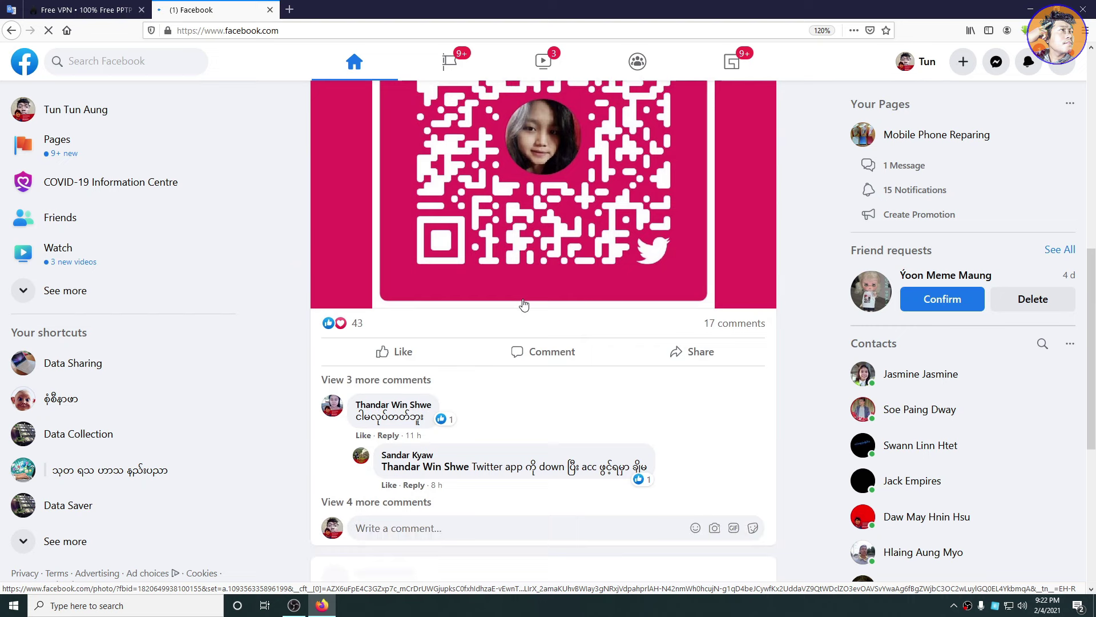
pyautogui.scroll(-3, 548, 343)
pyautogui.scroll(-4, 478, 277)
pyautogui.scroll(-4, 505, 265)
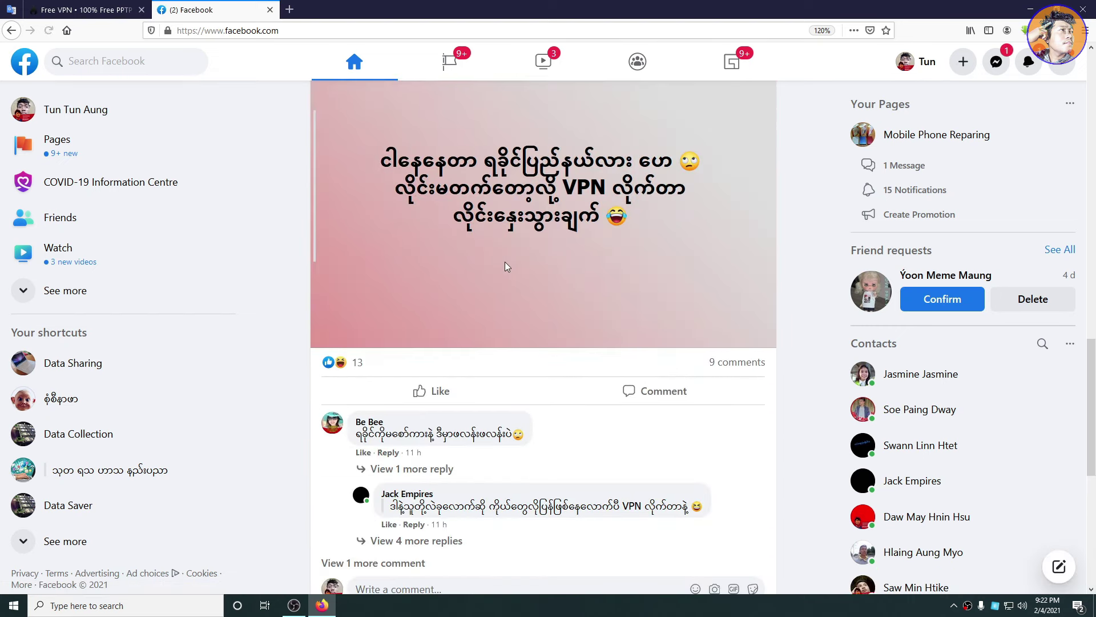
pyautogui.scroll(2, 506, 262)
pyautogui.scroll(1, 506, 264)
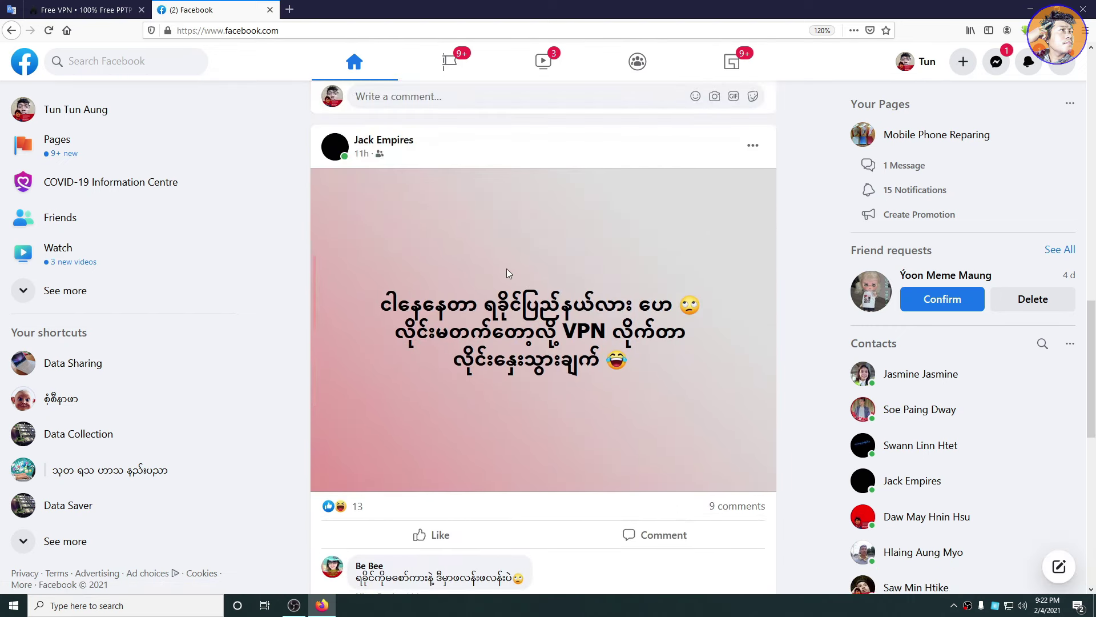